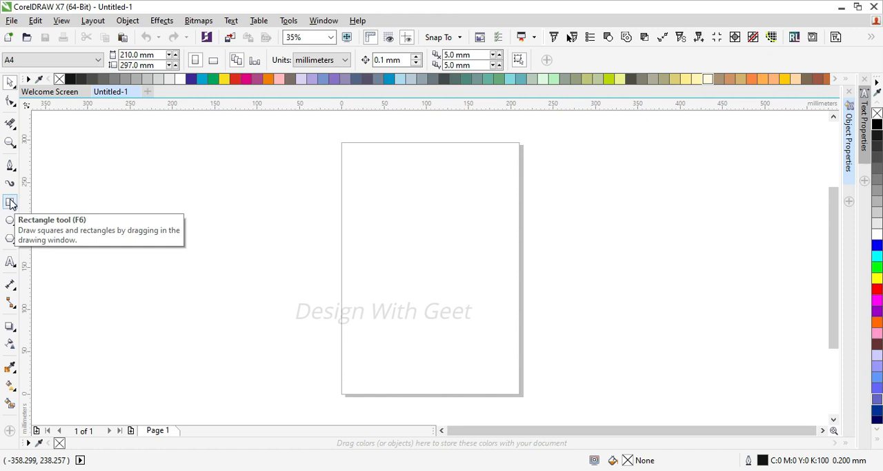
Draw a rectangle on the upper part of the page and set its size to 45 mm wide by 15 mm high
left_click(10, 203)
left_click_drag(354, 179, 464, 215)
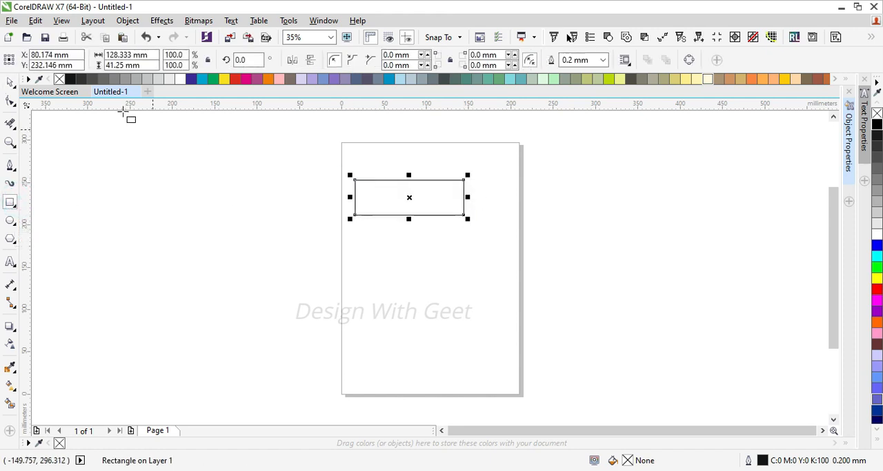
left_click(138, 55)
type("45")
key("Tab")
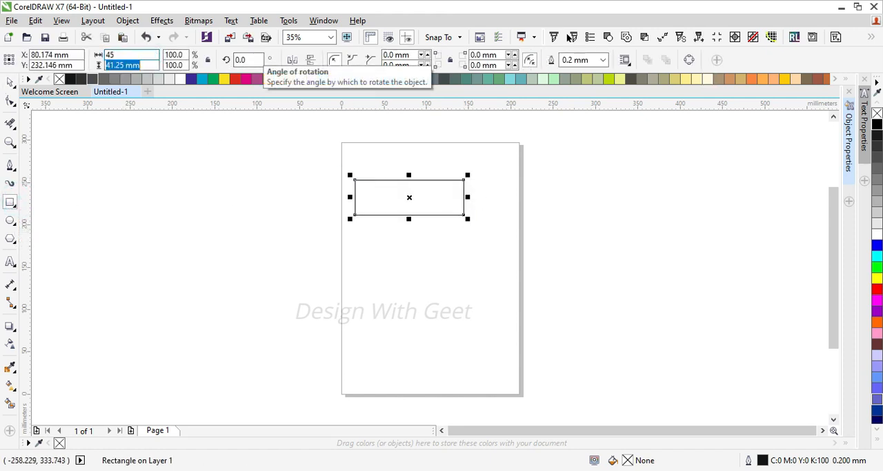
type("15")
key("Return")
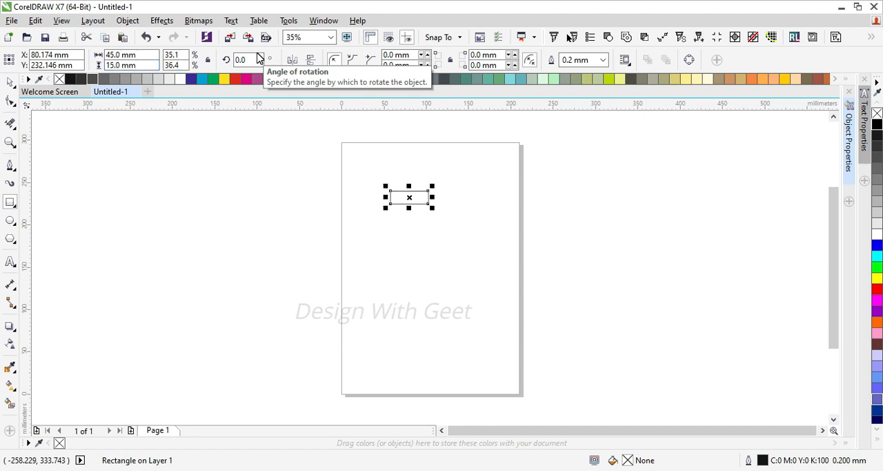
Duplicate the rectangle directly below the original so that their edges meet
key("shift+F2")
left_click(10, 81)
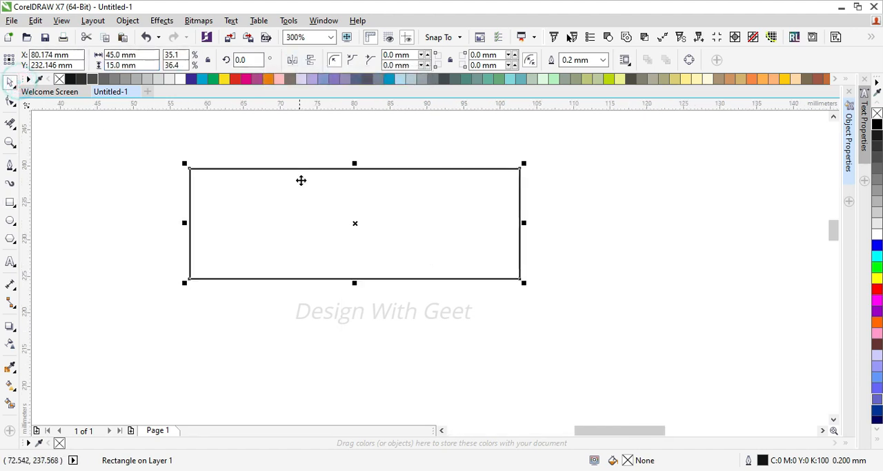
left_click_drag(357, 161, 379, 302)
Chamfer the two top corners of the upper rectangle by 4 mm
left_click(435, 191)
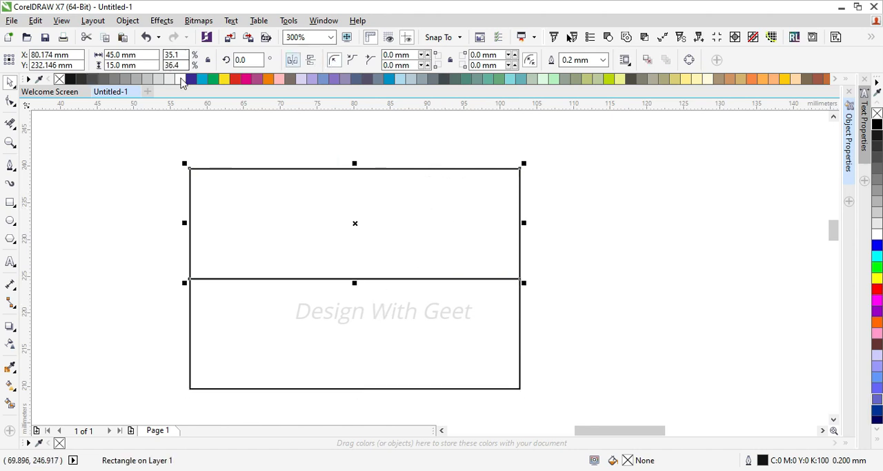
left_click(368, 62)
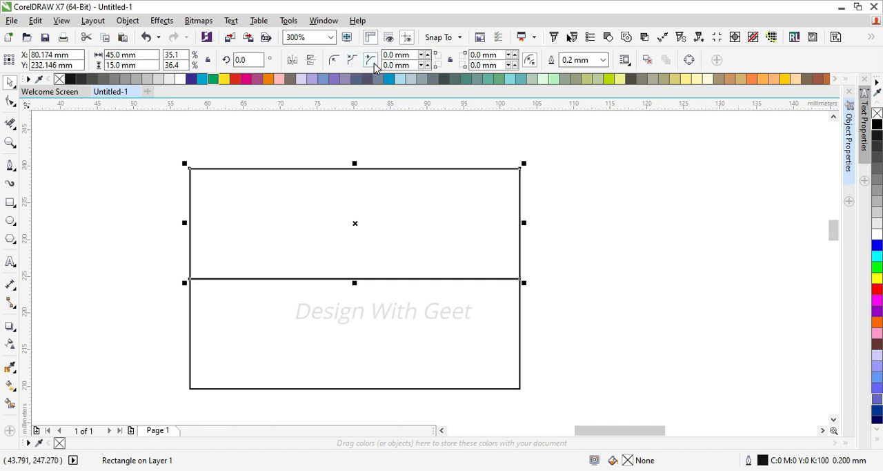
left_click(412, 56)
type("4")
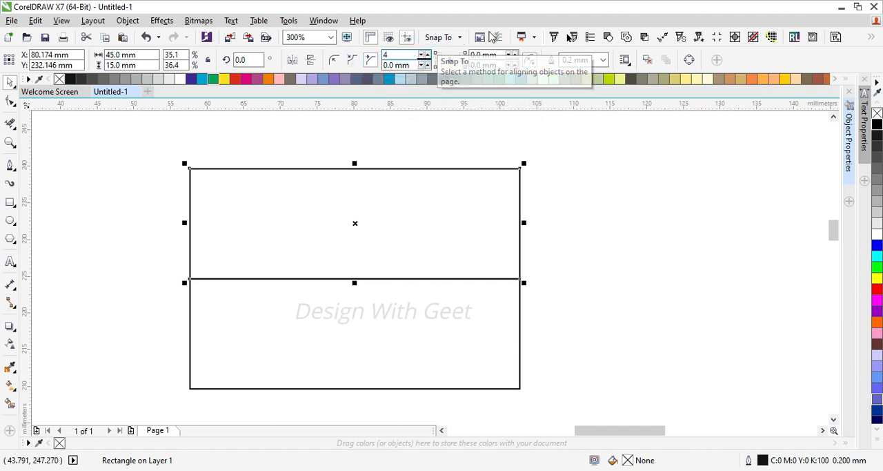
left_click(500, 55)
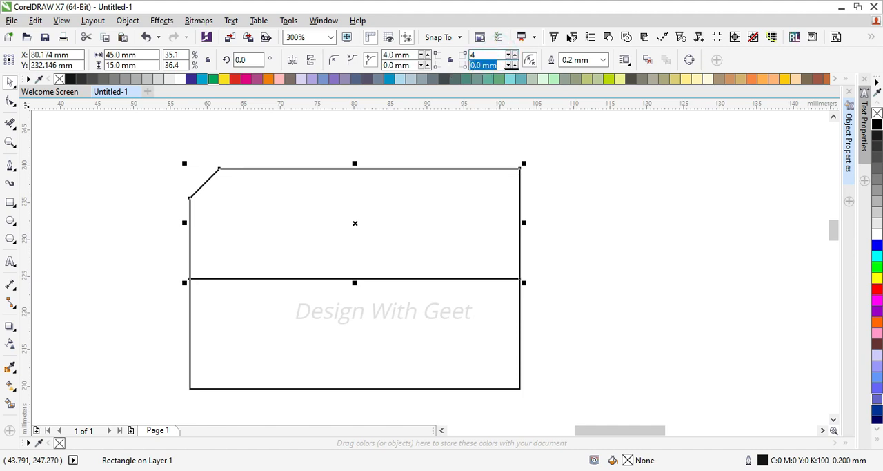
left_click(270, 343)
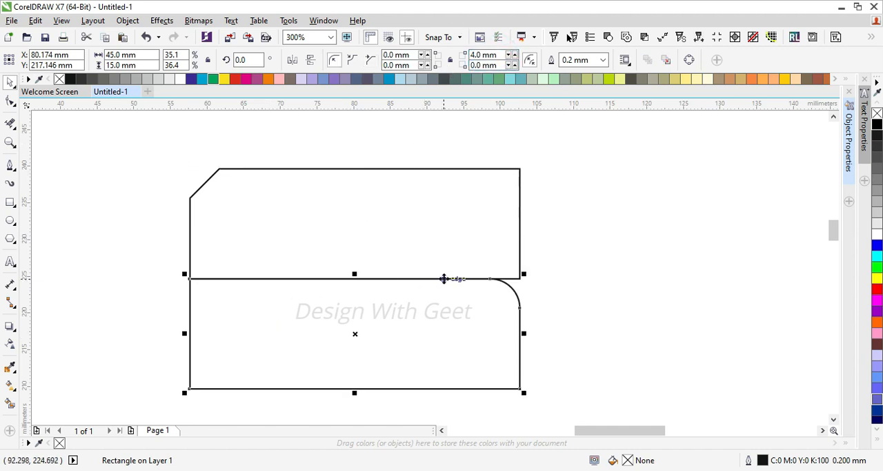
key("ctrl+z")
left_click(488, 196)
left_click(493, 55)
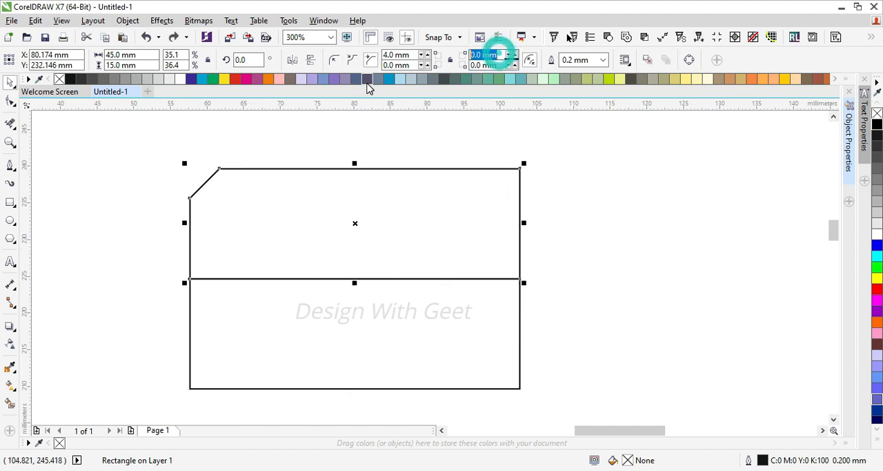
type("4")
key("Return")
Round the two bottom corners of the lower rectangle with a 4 mm radius
left_click(232, 366)
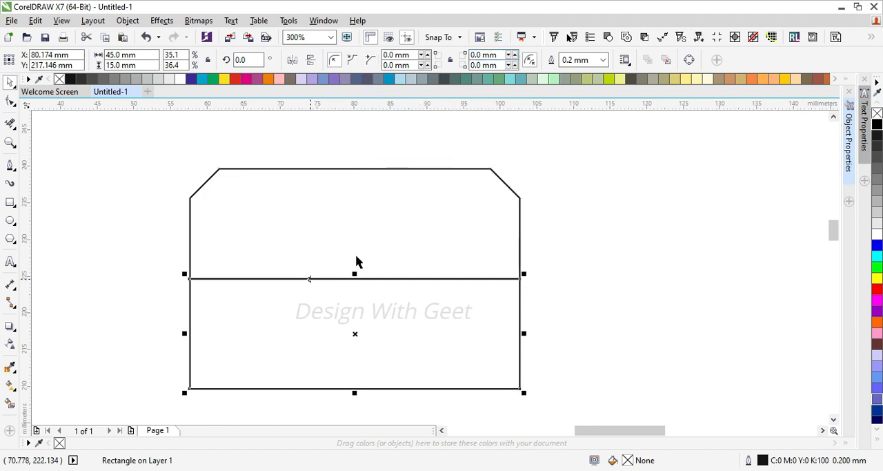
left_click(416, 67)
type("4")
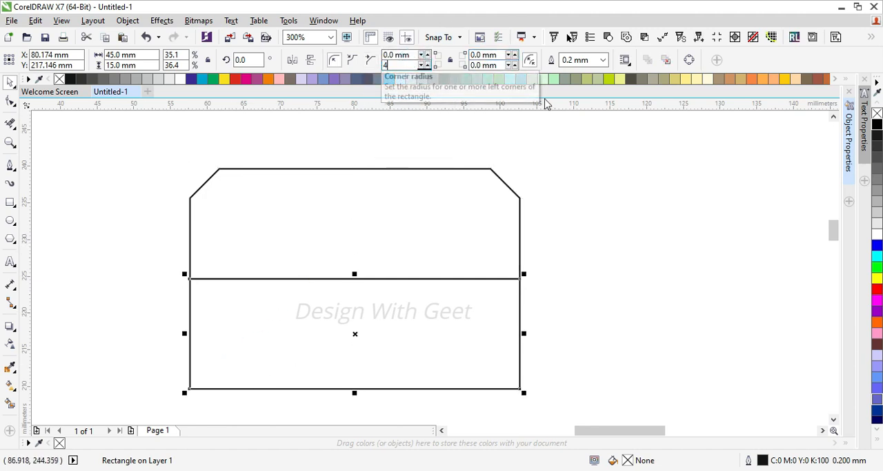
left_click(478, 67)
type("4")
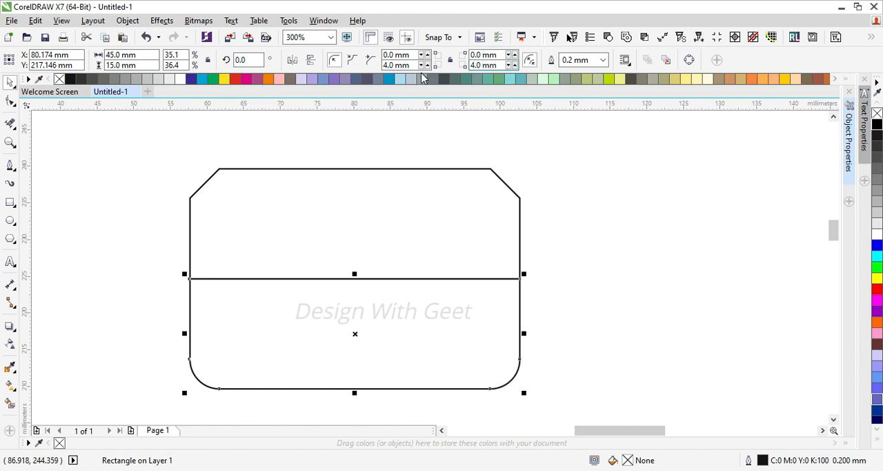
Weld the two rectangles into one shape and delete the leftover nodes along their former seam
left_click_drag(572, 141, 145, 413)
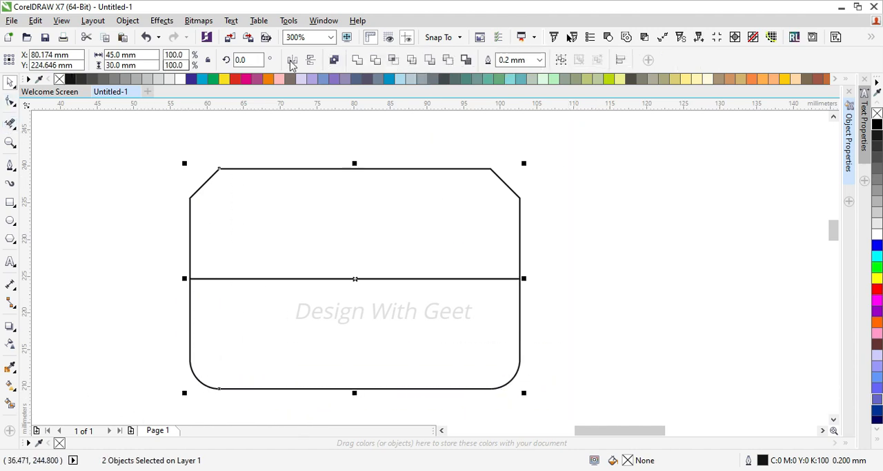
left_click(357, 60)
left_click(10, 101)
mouse_move(154, 247)
left_mouse_down()
mouse_move(246, 296)
mouse_move(550, 307)
left_mouse_up()
key("Delete")
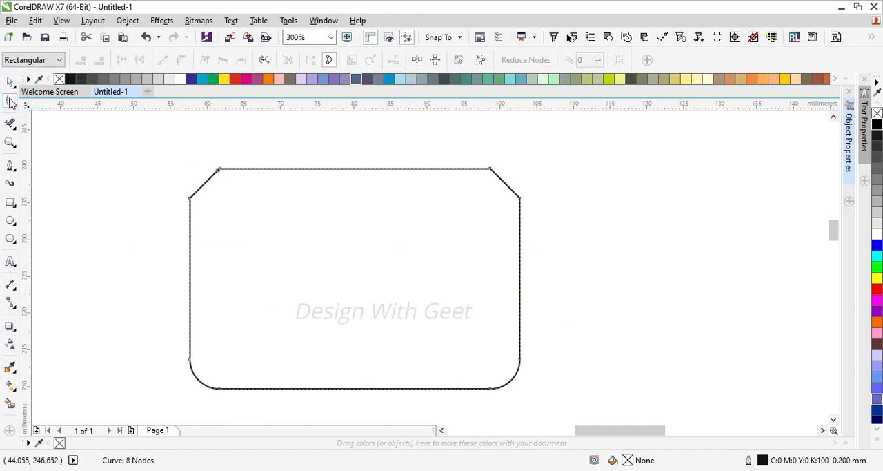
Draw a 5 mm square and snap it centred against the underside of the welded shape's bottom edge
left_click(11, 81)
scroll(315, 118, "down", 1)
left_click(10, 202)
left_click_drag(196, 217, 211, 234)
left_click(138, 54)
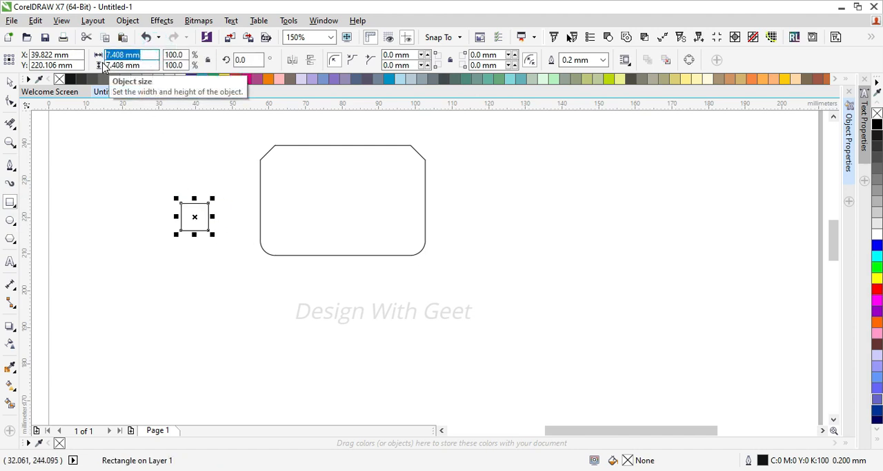
key("Return")
left_click(11, 81)
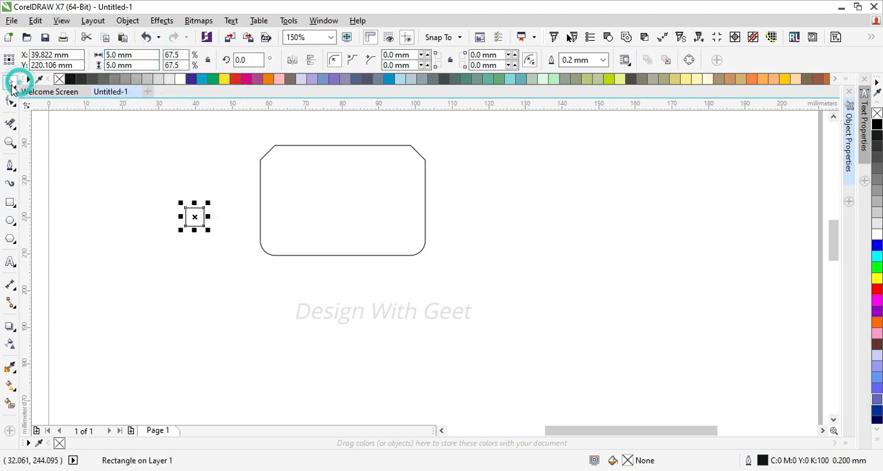
left_click_drag(195, 216, 345, 257)
Duplicate the welded shape directly beneath the small square and mirror the copy vertically
left_click(357, 191)
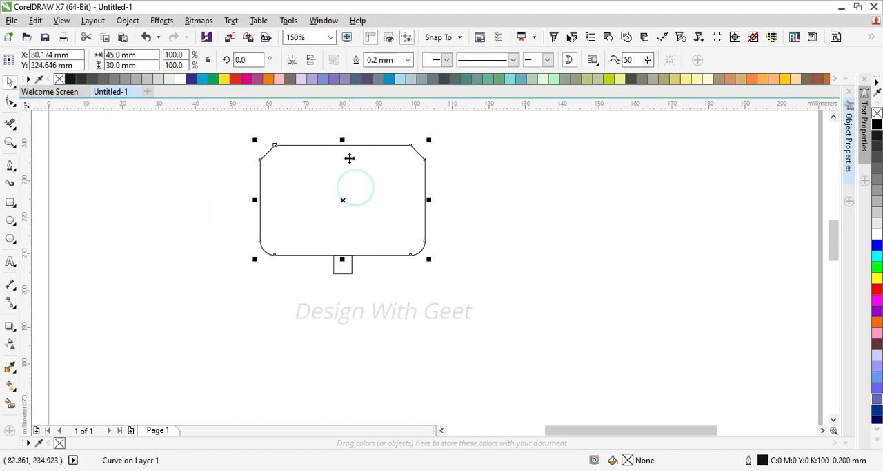
left_click_drag(343, 145, 345, 278)
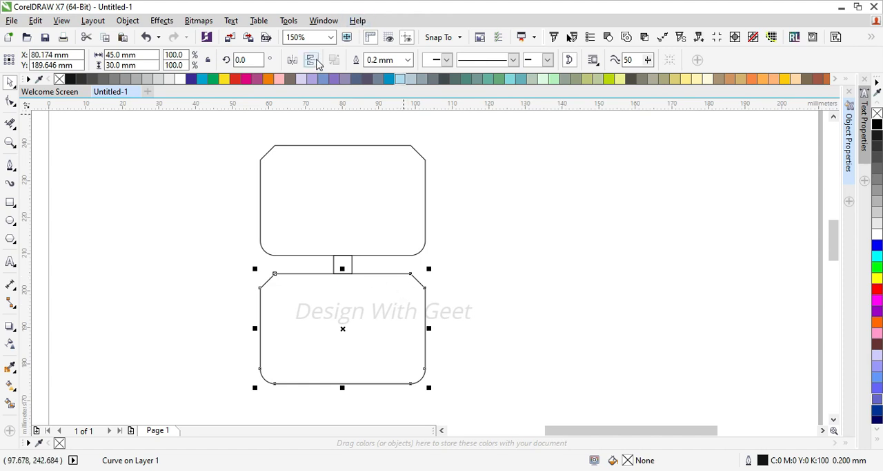
left_click(458, 156)
Create a copy of the upper and lower shapes together, rotated 90 degrees about their common centre
left_click(373, 280)
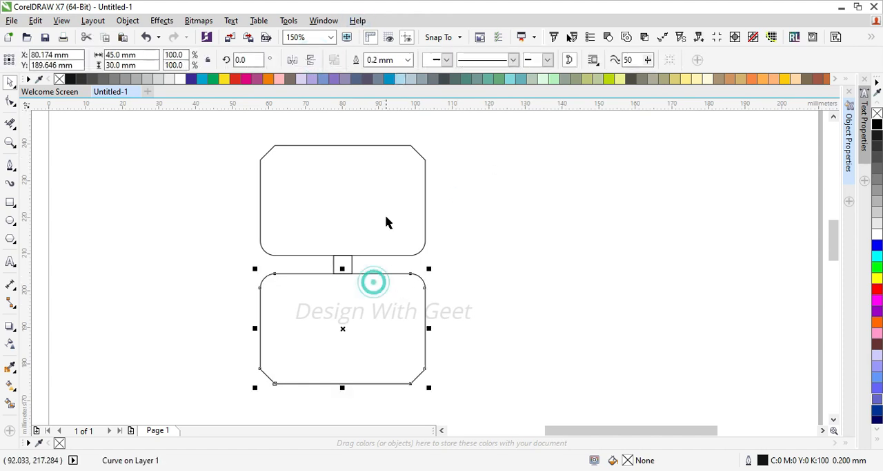
left_click(387, 205, "shift")
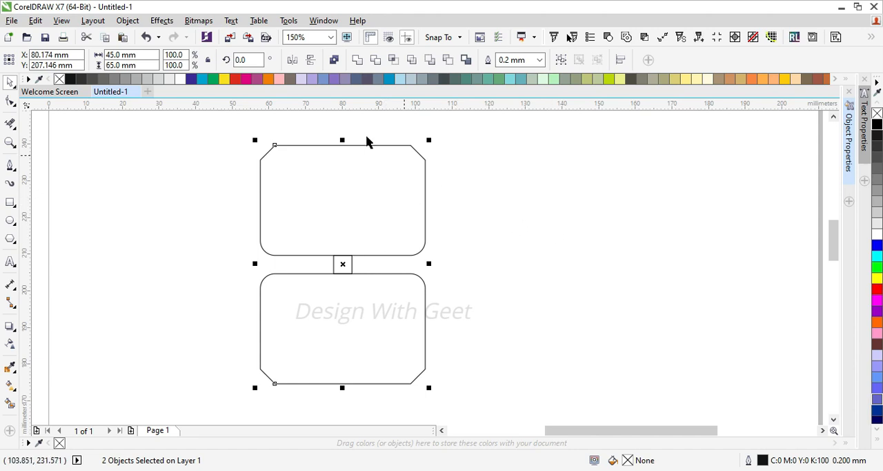
left_click(369, 192)
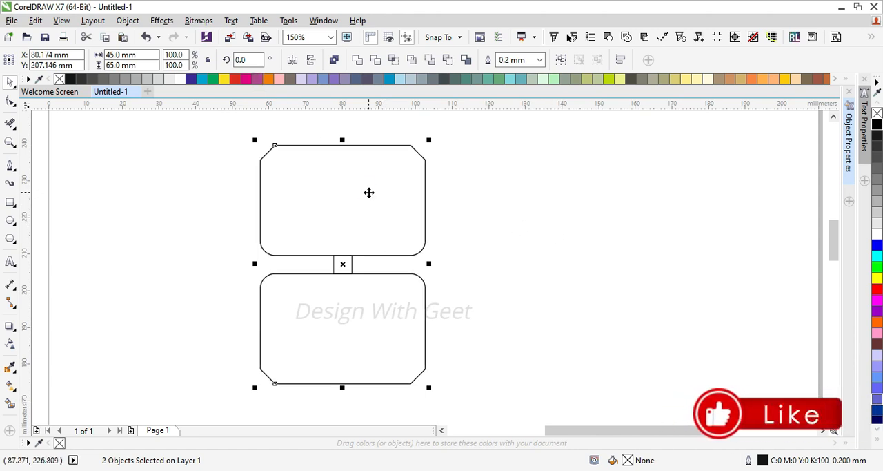
double_click(255, 59)
type("90")
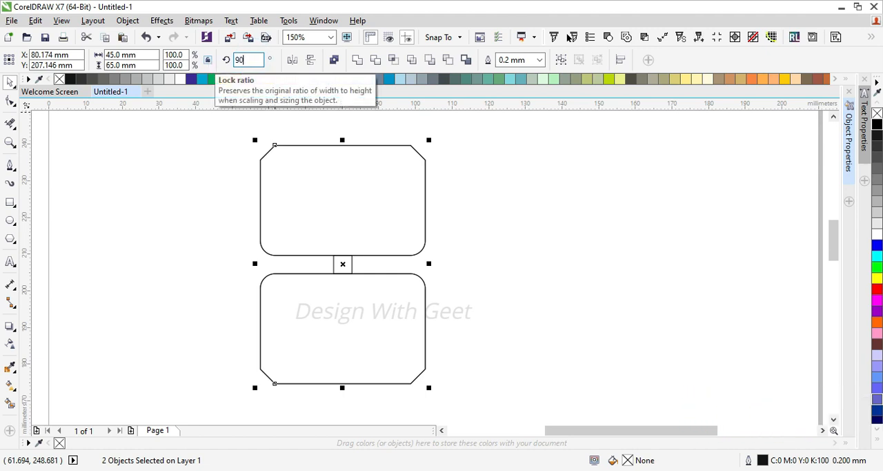
key("Return")
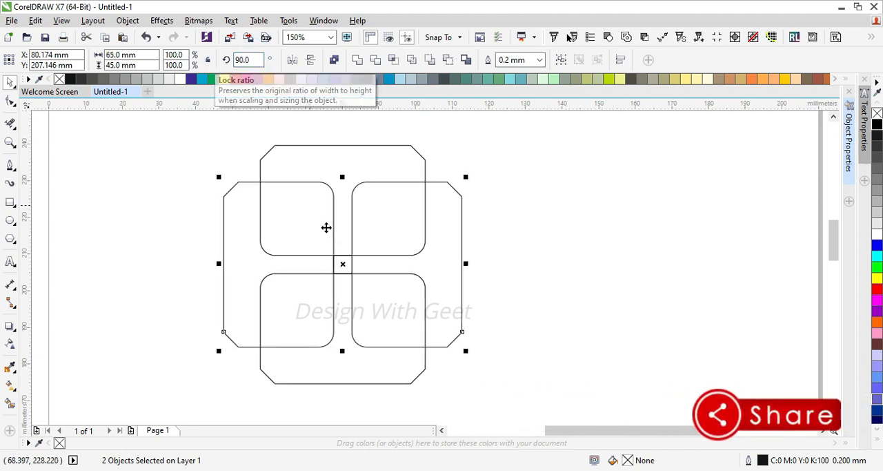
left_click(124, 232)
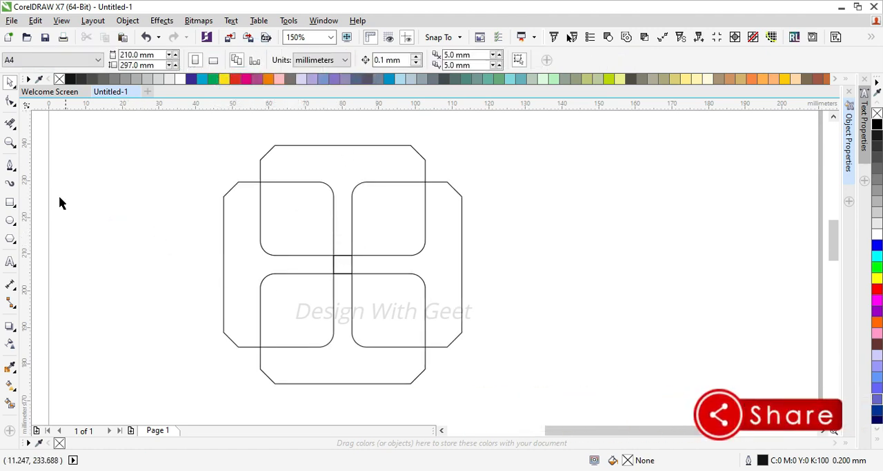
Use Smart Fill on the upper-left overlap area, giving the resulting shape a black outline and no fill
left_click(10, 403)
left_click(291, 216)
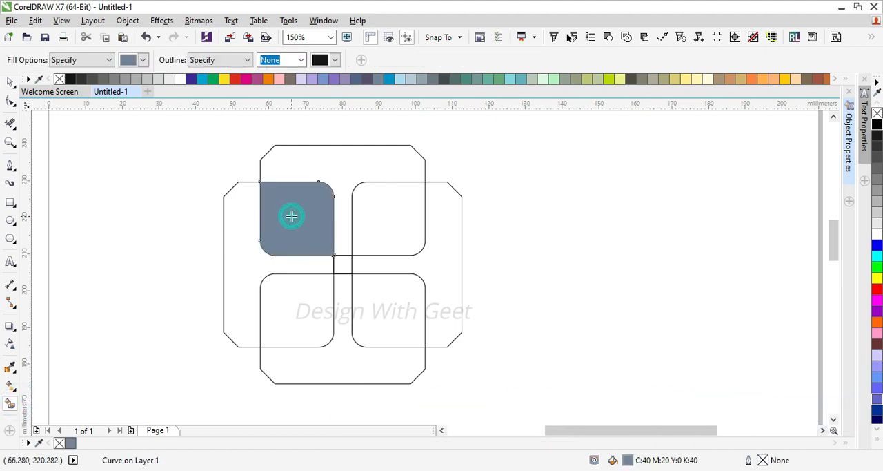
left_click(13, 83)
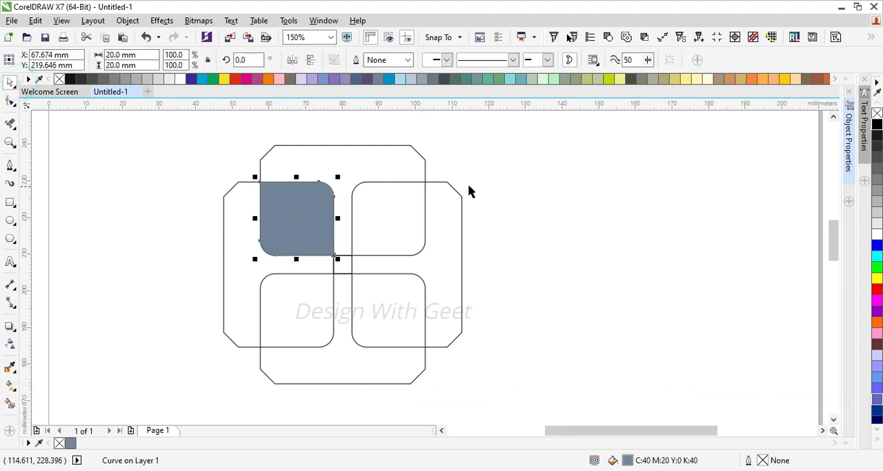
right_click(878, 124)
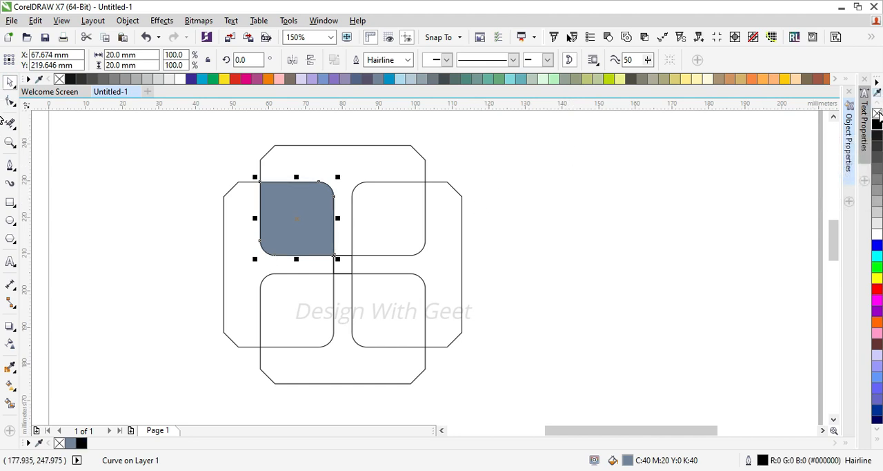
left_click(877, 114)
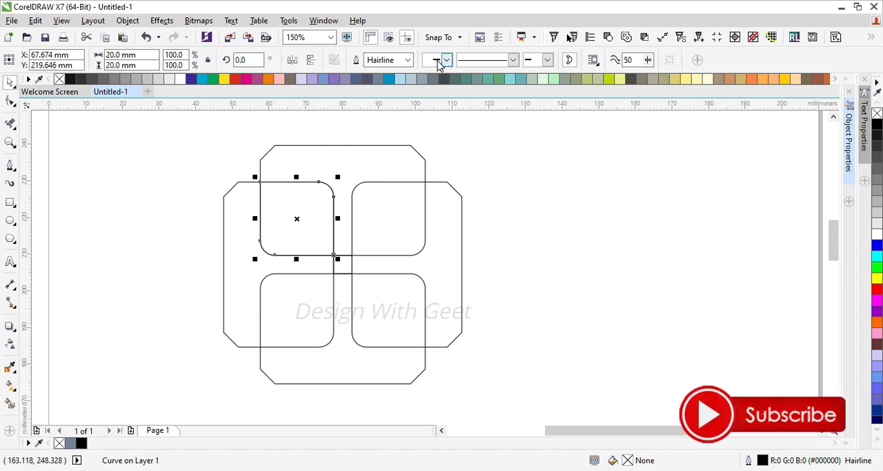
Set the outline width of the upper-left overlap shape to 0.5 mm
left_click(408, 60)
left_click(397, 104)
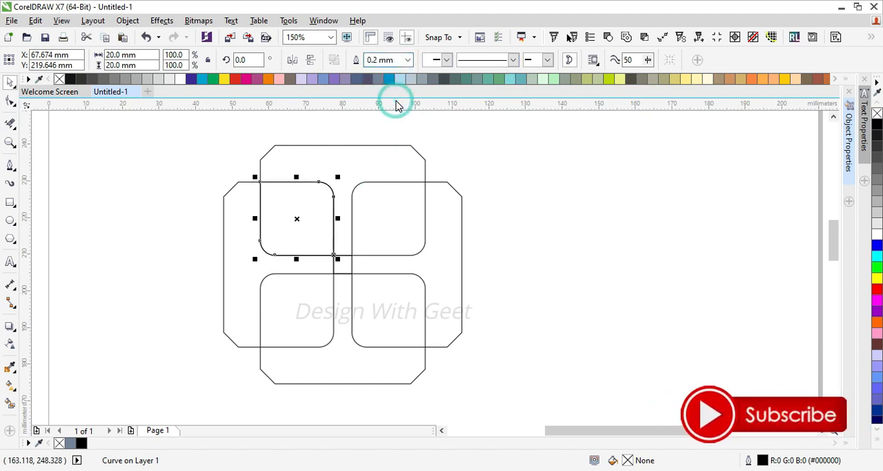
left_click(408, 60)
left_click(393, 122)
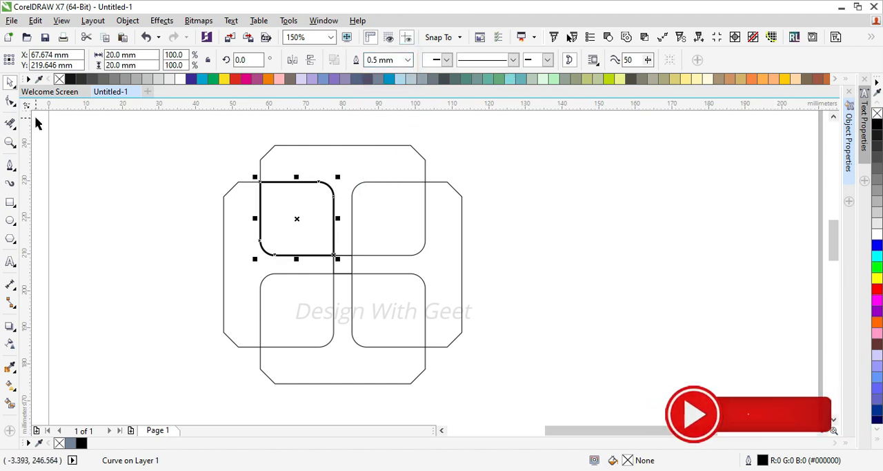
Add two nodes to the overlap shape's top edge and move them onto the ends of the left shape's upper-left chamfer
left_click(10, 101)
scroll(254, 175, "up", 2)
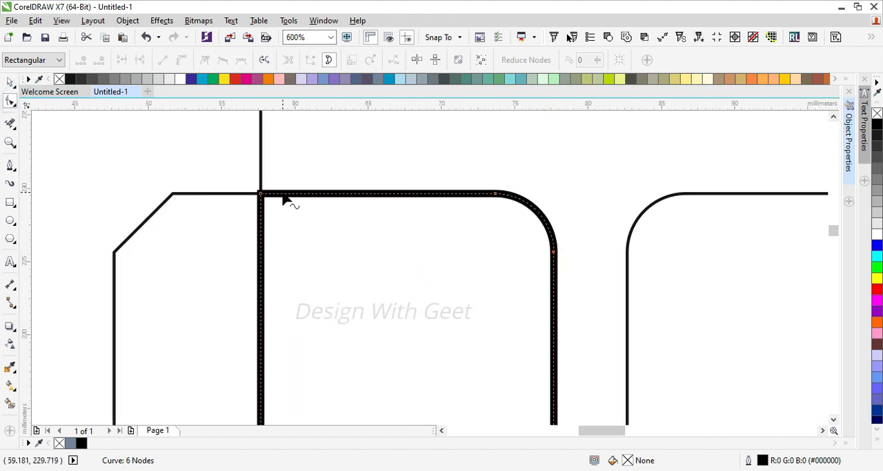
double_click(288, 193)
left_click_drag(286, 195, 115, 251)
double_click(180, 243)
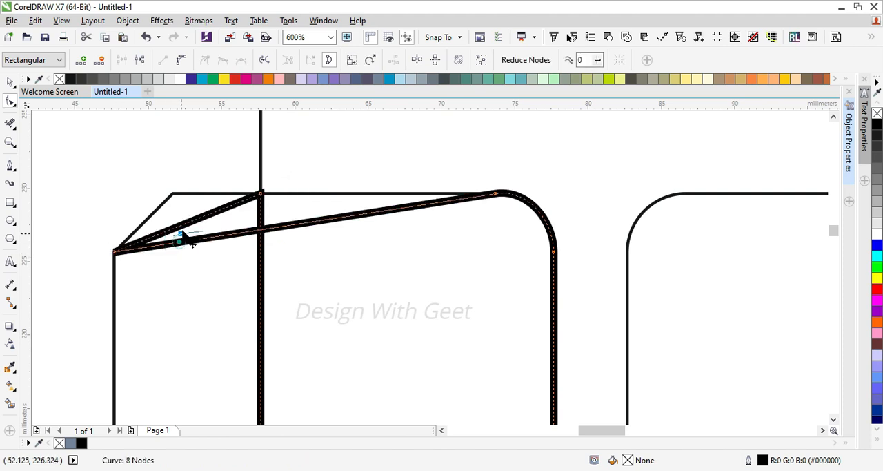
left_click_drag(179, 242, 181, 200)
Add a node on the overlap shape's slanted segment and move it to the upper end of the top shape's left chamfer
scroll(268, 222, "down", 1)
scroll(267, 217, "up", 1)
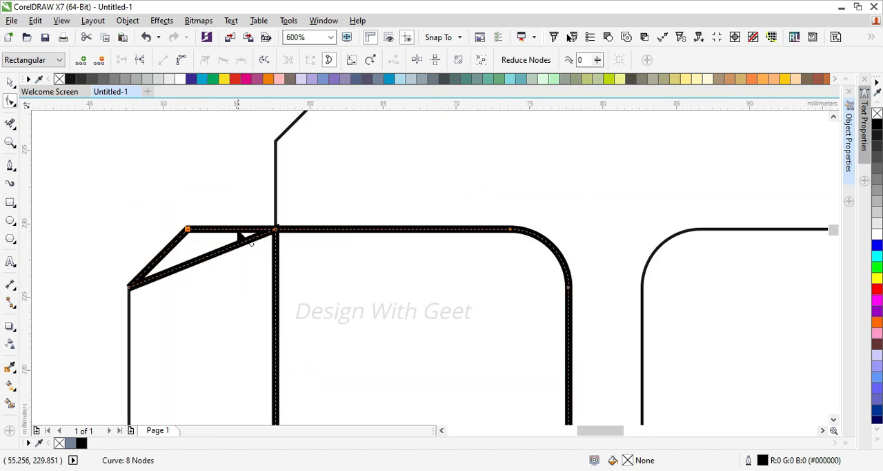
double_click(228, 251)
double_click(226, 250)
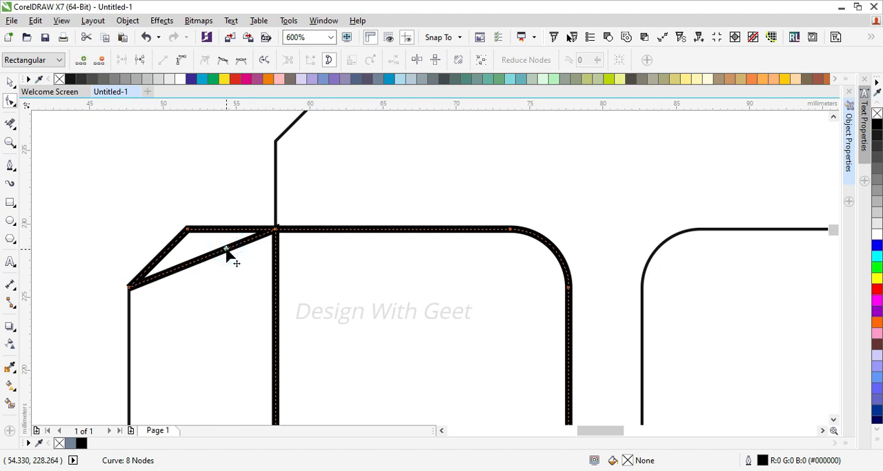
scroll(228, 251, "down", 1)
left_click_drag(228, 250, 280, 166)
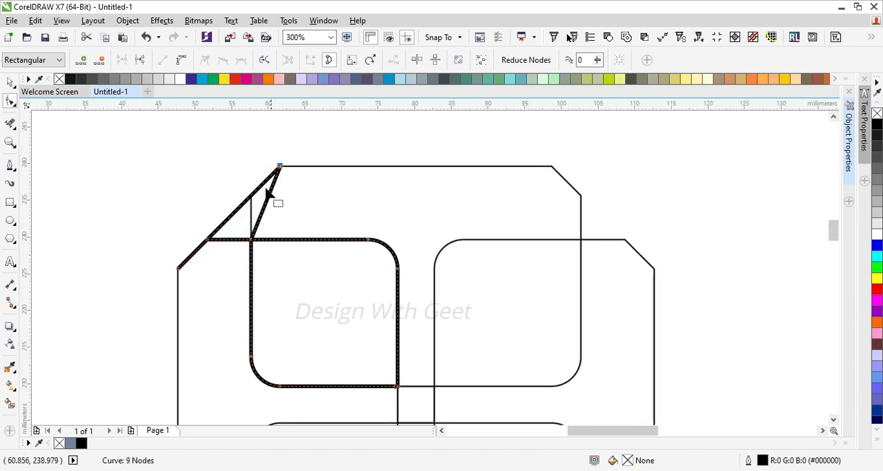
Add a node on the traced curve's remaining slanted segment and move it to the lower end of the top shape's left chamfer
left_click(238, 209)
left_click_drag(240, 213, 251, 196)
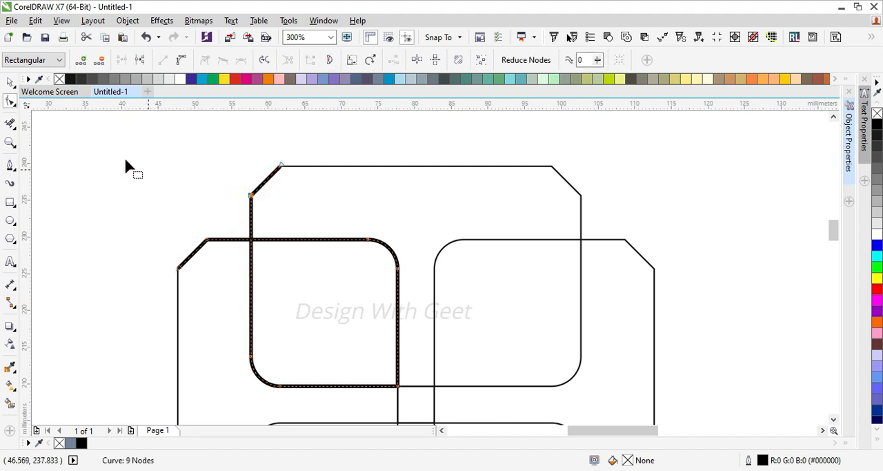
left_click(10, 83)
scroll(197, 152, "down", 2)
left_click(153, 158)
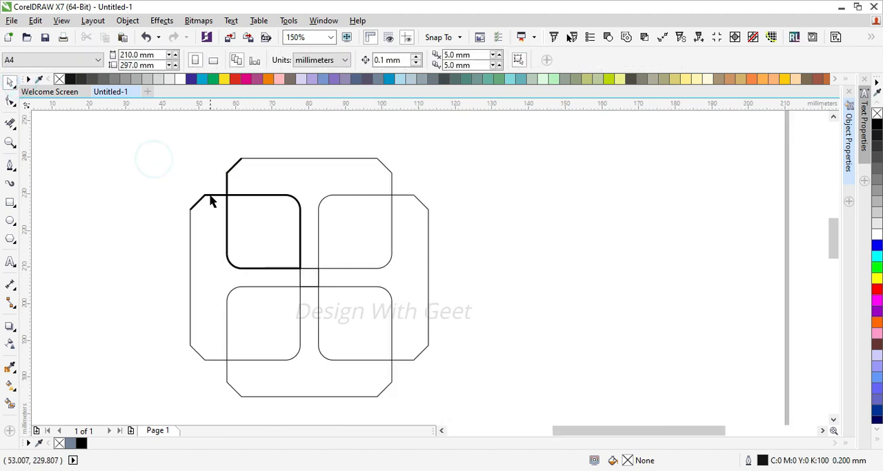
Move the traced curve's rotation centre to the middle of the small square at the design's centre
left_click(211, 195)
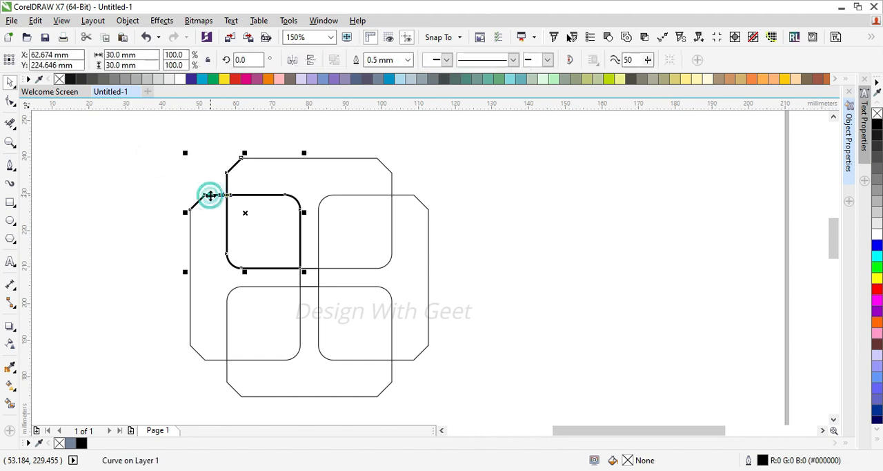
scroll(265, 236, "up", 2)
left_click(265, 236)
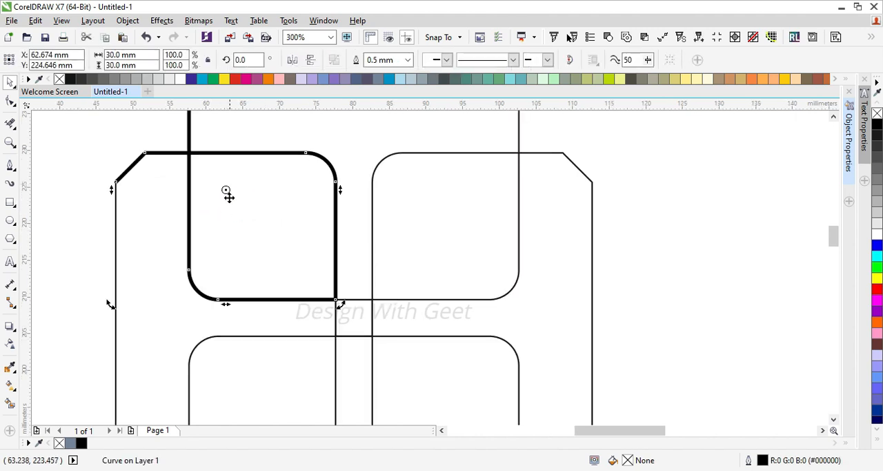
left_click_drag(226, 189, 316, 284)
left_click_drag(346, 331, 353, 319)
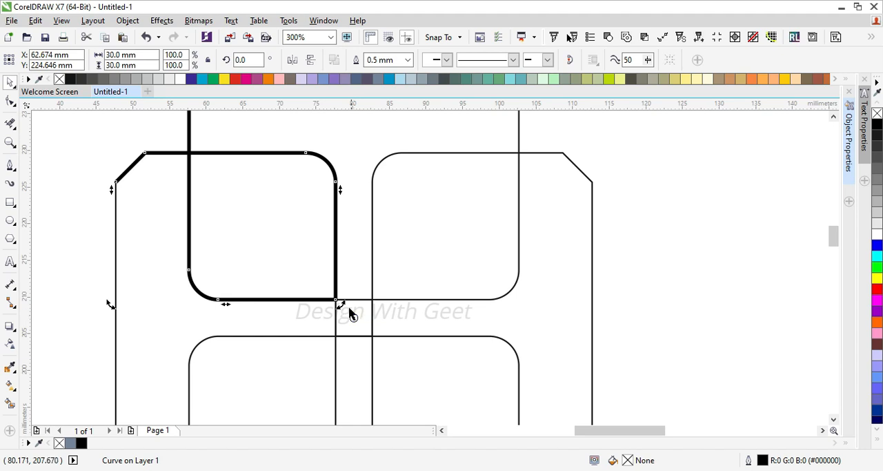
scroll(296, 250, "down", 1)
scroll(255, 193, "up", 1)
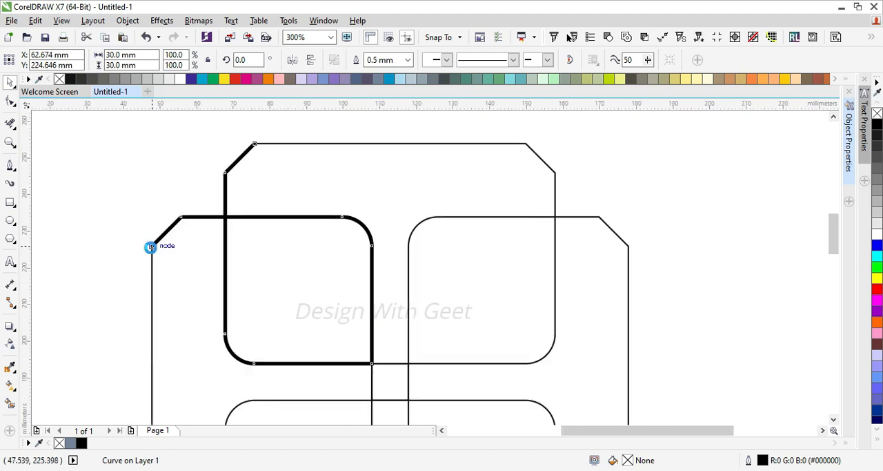
Rotate a copy of the traced curve 45° clockwise about the design's centre and repeat it to complete a ring of eight
scroll(148, 246, "down", 1)
left_click_drag(145, 312, 185, 238)
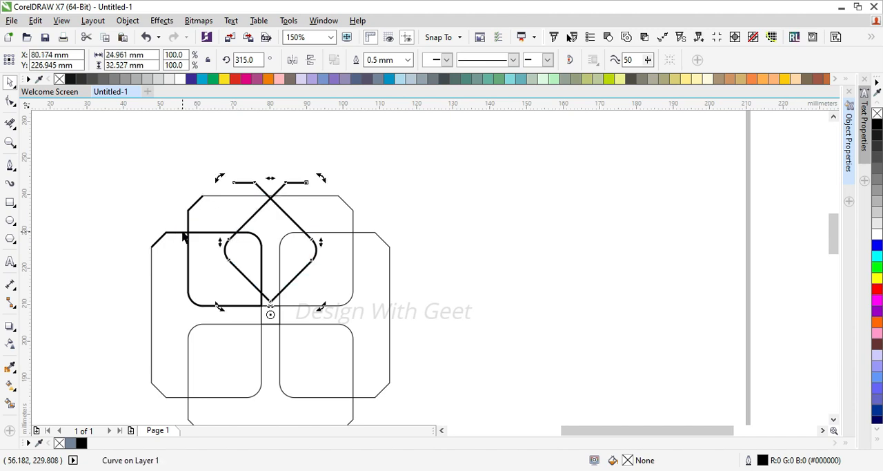
key("ctrl+r")
key("ctrl+r")
key("ctrl+r")
key("ctrl+r")
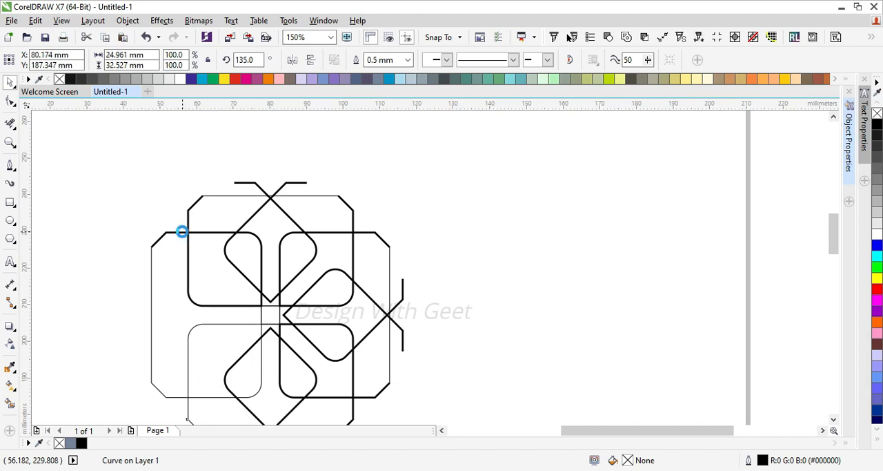
key("ctrl+r")
scroll(254, 203, "down", 1)
scroll(223, 209, "up", 1)
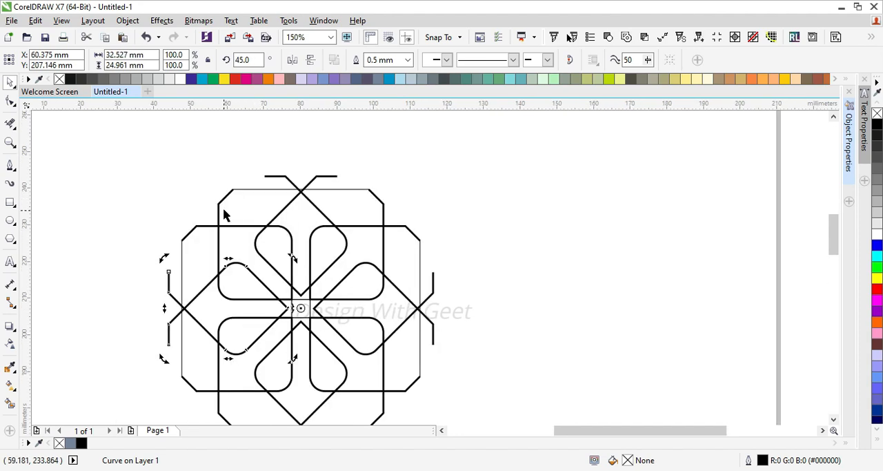
Select the four thin construction rectangles and move them horizontally out of the pattern to its left side
left_click(245, 205)
left_click(195, 255, "shift")
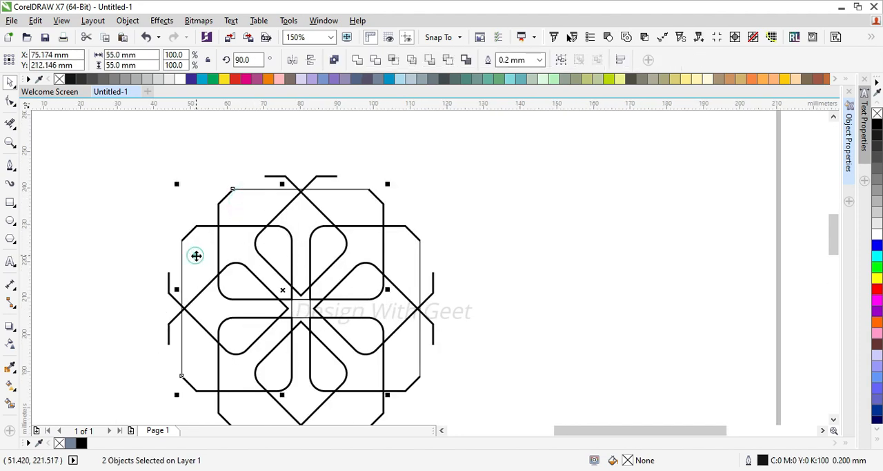
left_click(398, 249, "shift")
scroll(375, 305, "down", 1)
scroll(336, 357, "up", 1)
left_click(392, 343, "shift")
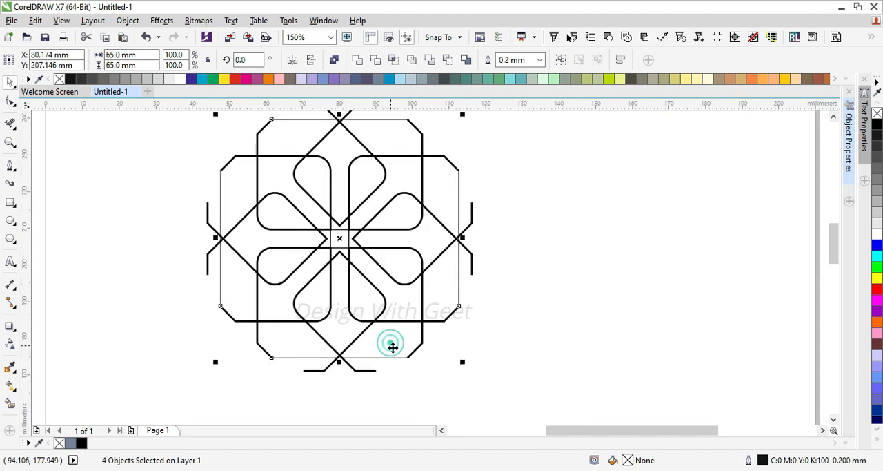
left_click_drag(345, 334, 89, 284)
scroll(335, 241, "down", 1)
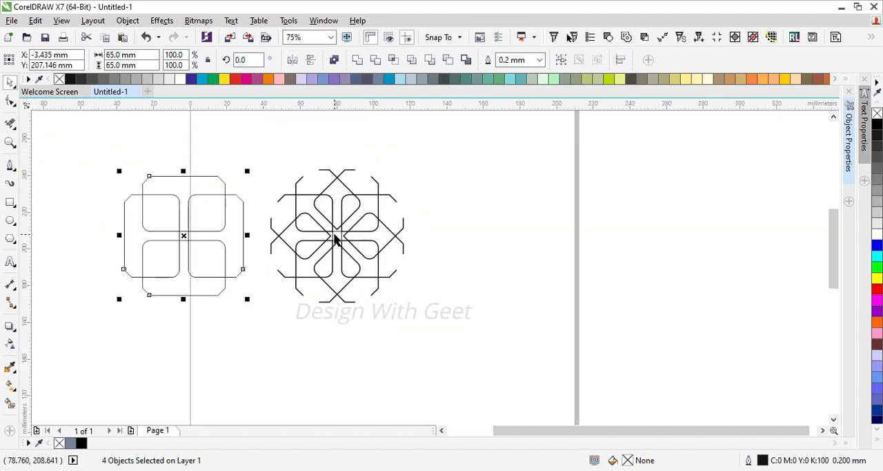
Enlarge the small centre square symmetrically to 63.64 × 63.64 mm, reaching the outer curve crossings, and cut it to the clipboard
scroll(336, 238, "up", 1)
left_click(336, 238)
left_click(338, 237)
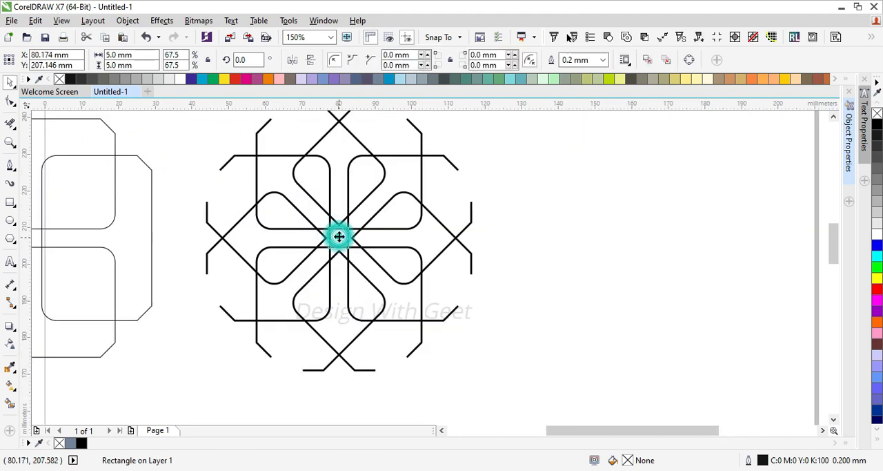
left_click(337, 237)
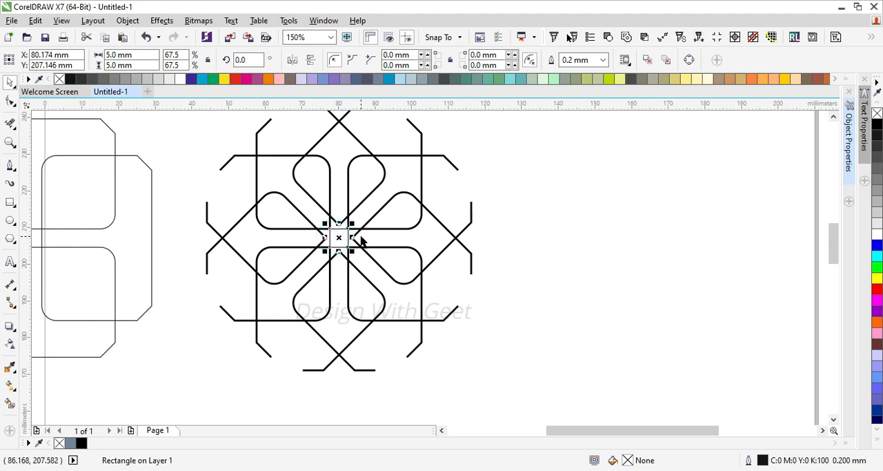
left_click_drag(355, 236, 456, 237)
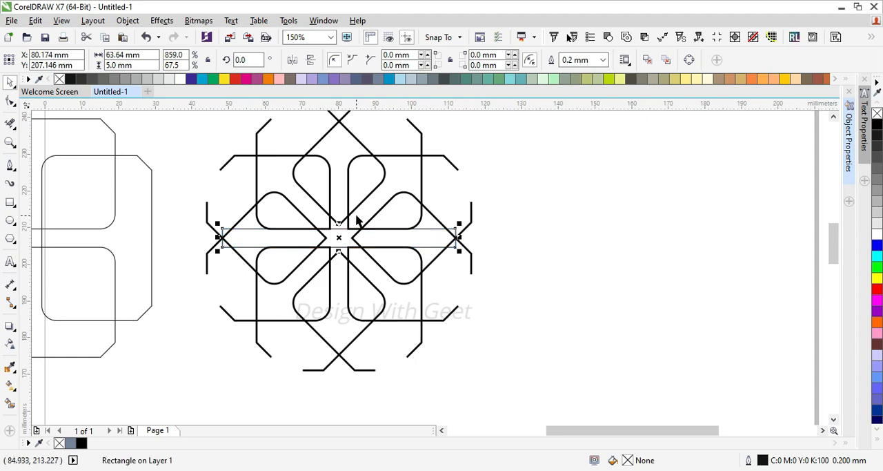
left_click_drag(339, 222, 339, 116)
scroll(373, 219, "down", 1)
key("Escape")
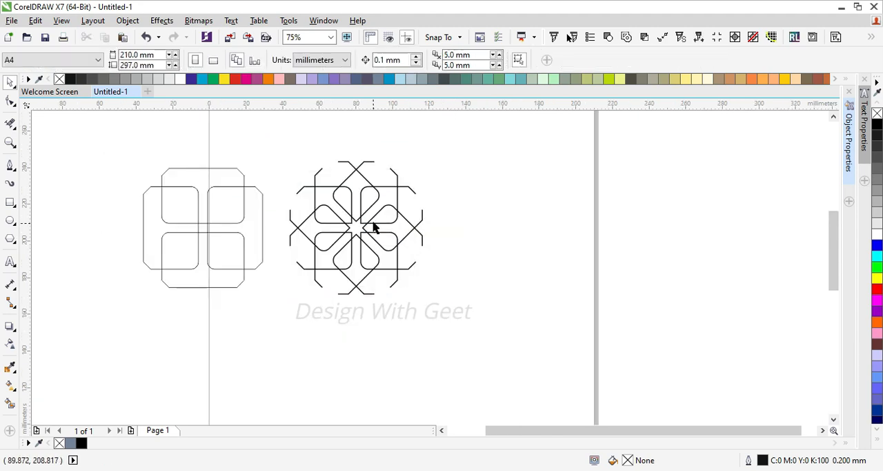
Group the eight rotated curves and paste the enlarged square back over them
left_click_drag(454, 140, 274, 323)
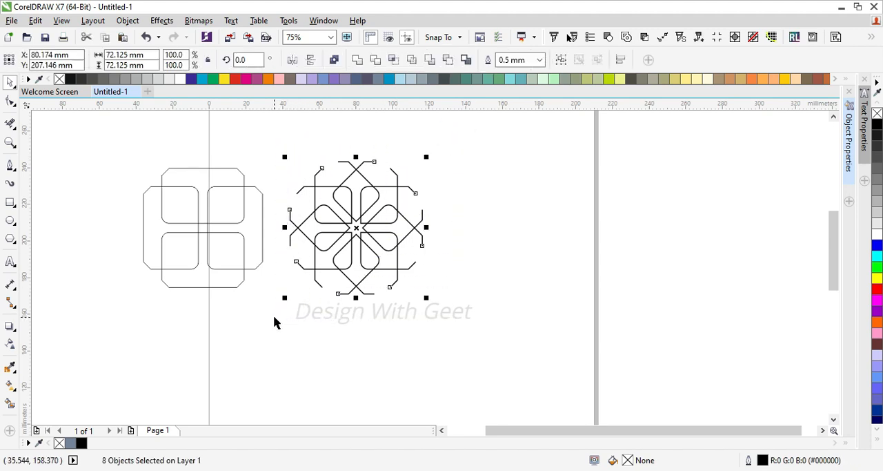
key("ctrl+g")
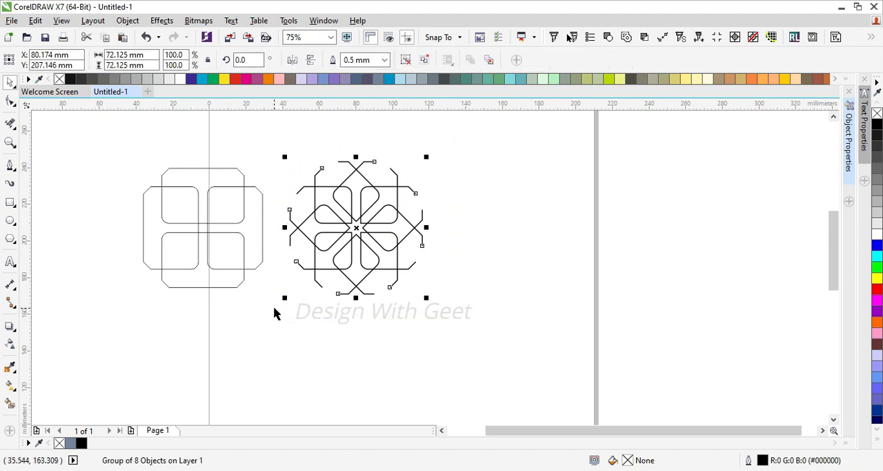
key("ctrl+v")
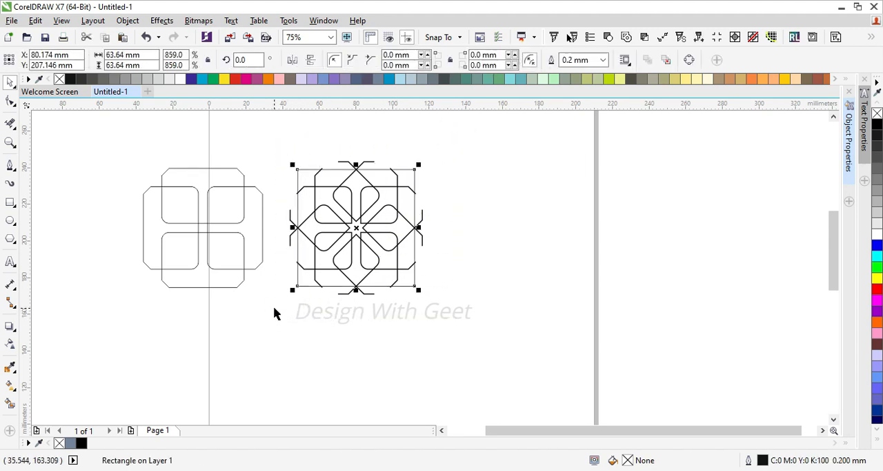
Intersect the square with the grouped curves and move the resulting clipped pattern horizontally to the right of the original
scroll(350, 181, "up", 4)
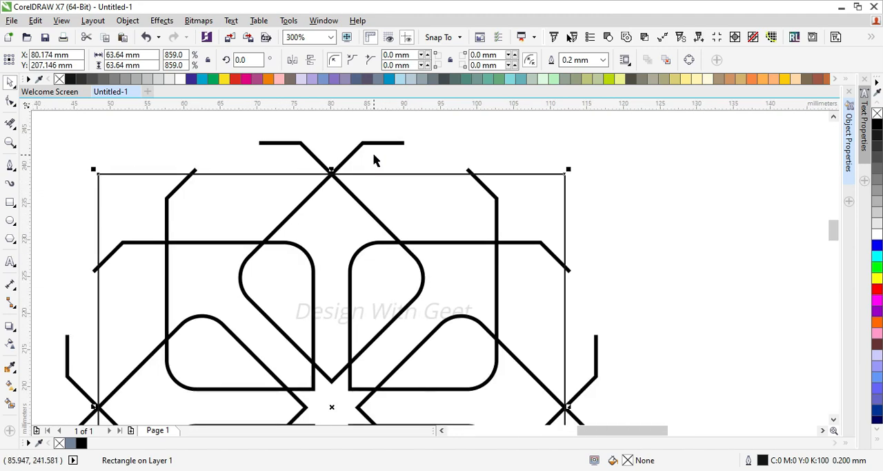
left_click(386, 144, "shift")
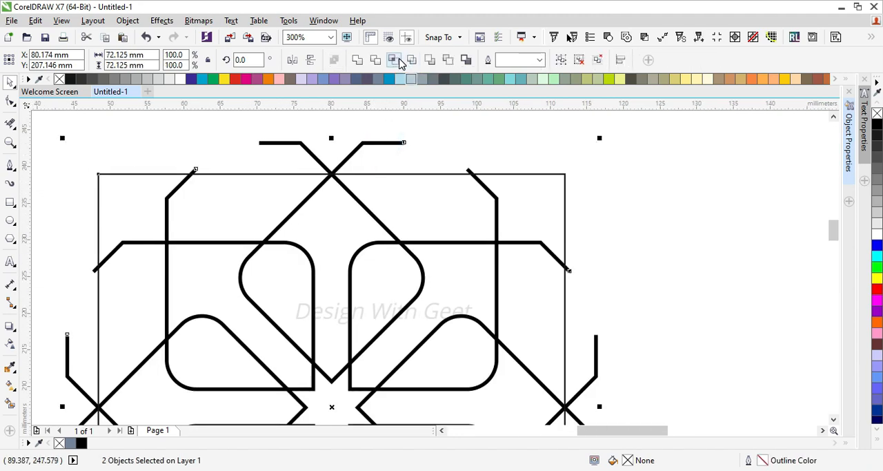
left_click(395, 61)
scroll(404, 148, "down", 2)
left_click_drag(391, 194, 726, 192)
scroll(463, 181, "down", 4)
scroll(539, 173, "up", 4)
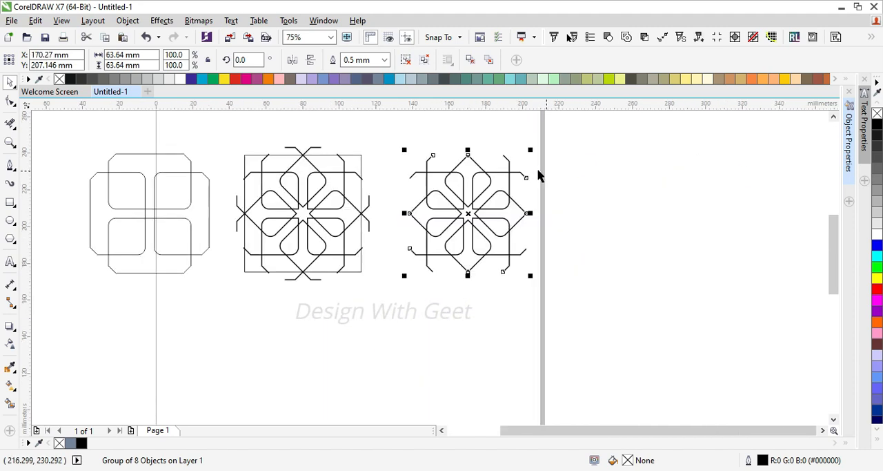
Centre the square on the clipped pattern and remove its four corner pieces with Virtual Segment Delete
left_click(319, 159)
left_click(487, 187)
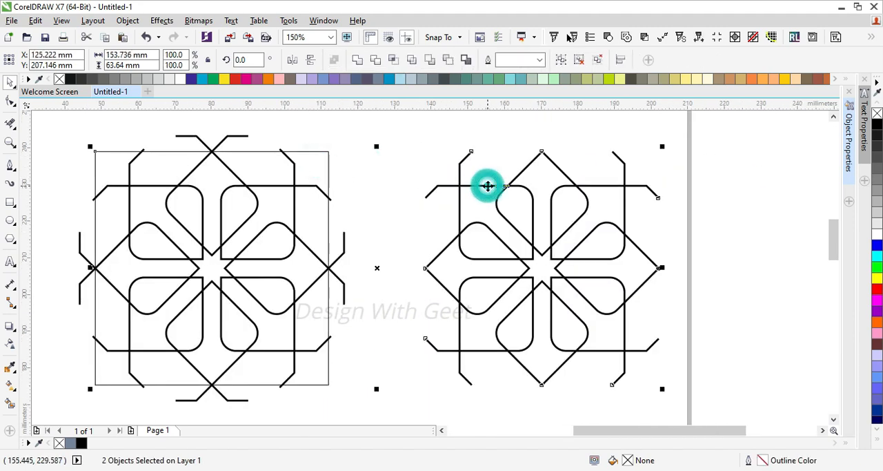
left_click(10, 126)
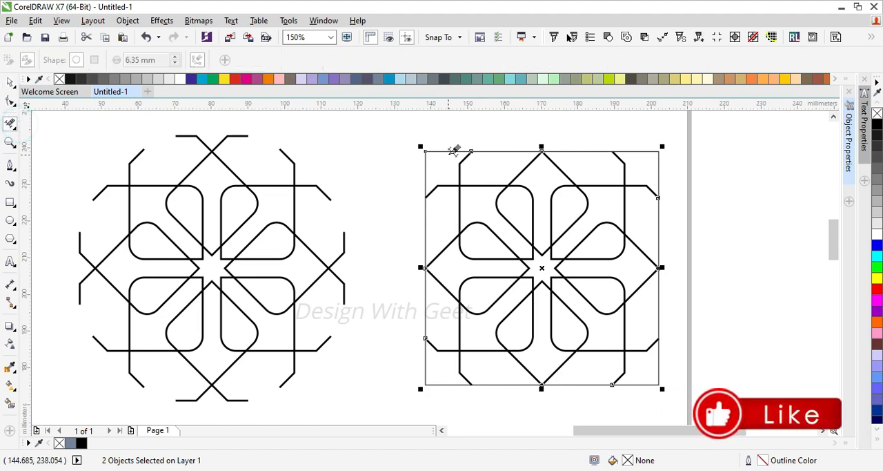
left_click(438, 146)
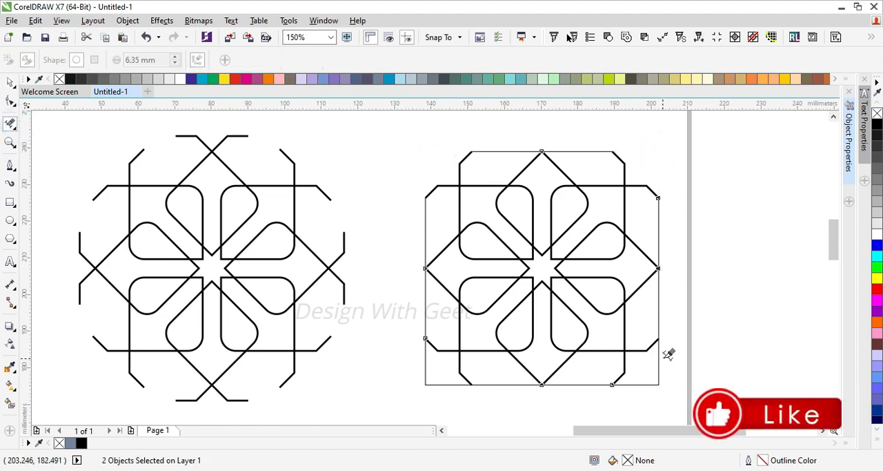
left_click_drag(653, 375, 690, 398)
left_click(430, 375)
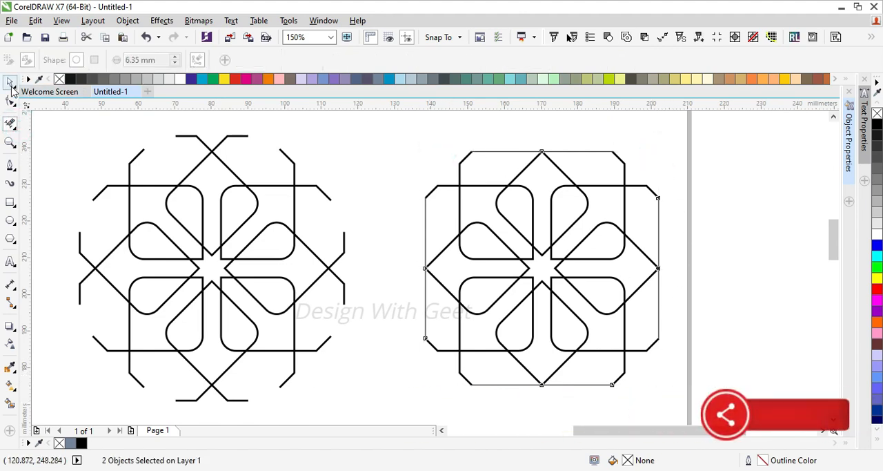
Set the outline width of the clipped pattern and its trimmed square frame to 1.5 mm
left_click(11, 81)
left_click_drag(369, 130, 688, 399)
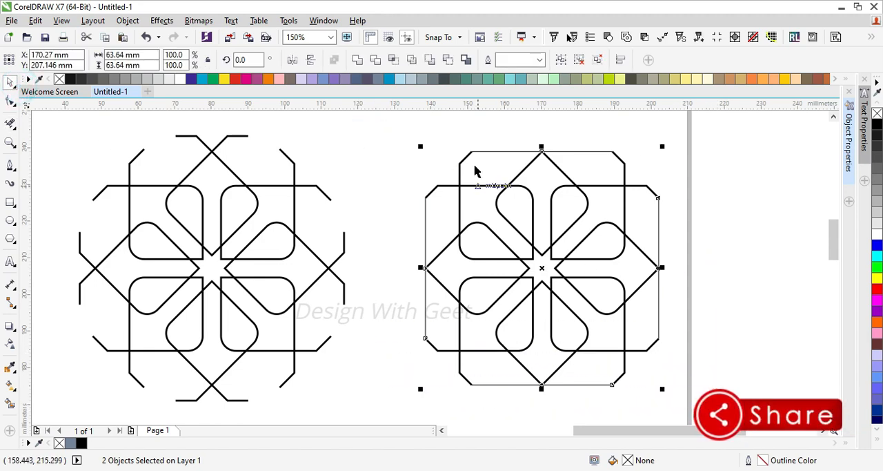
left_click(541, 61)
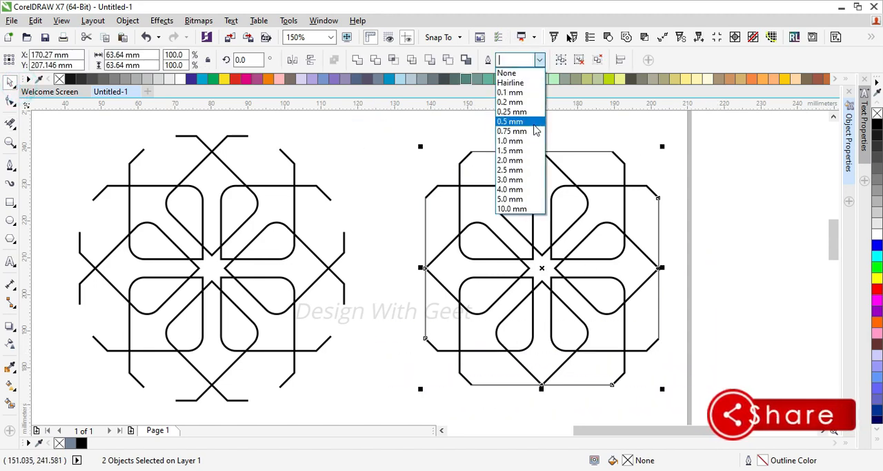
left_click(530, 163)
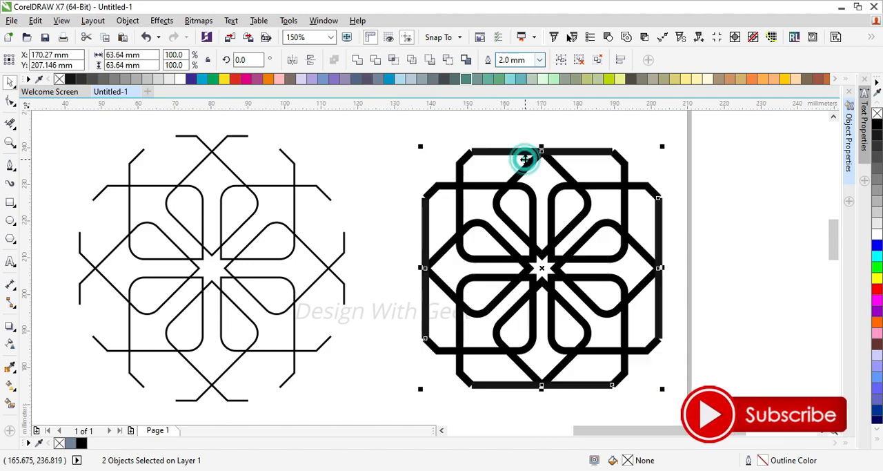
left_click(541, 61)
type("1.5")
key("Return")
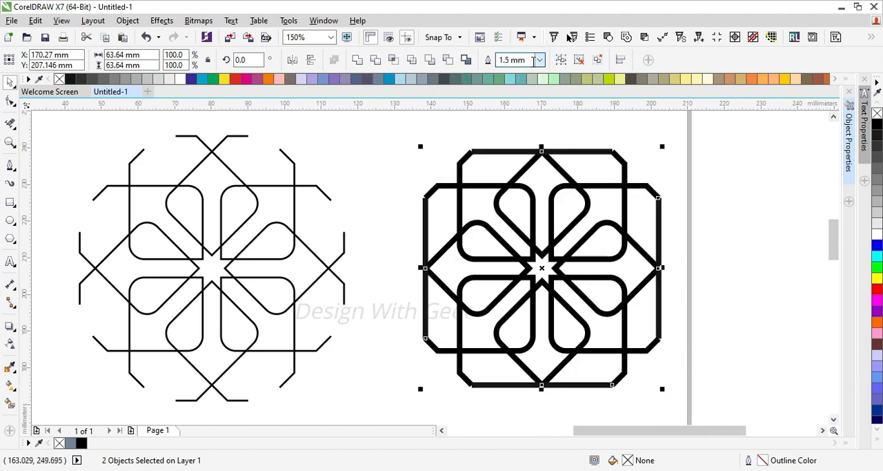
Give the clipped pattern and its frame round line caps and group them into one motif
left_click(854, 156)
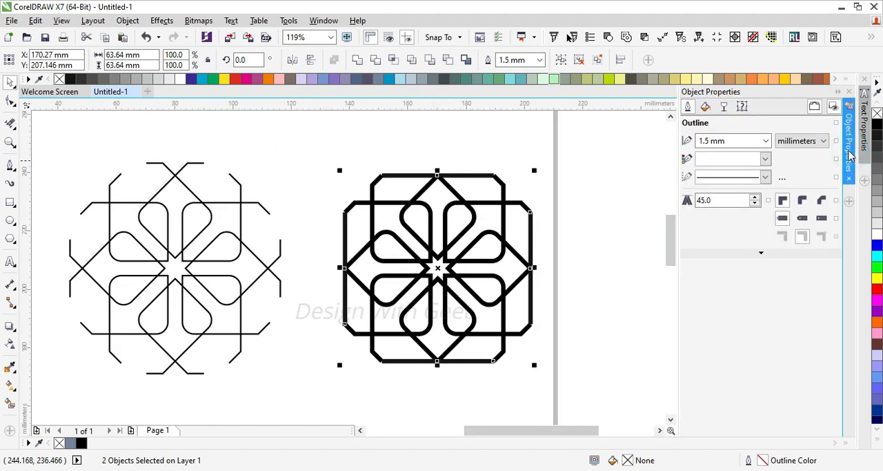
left_click(803, 222)
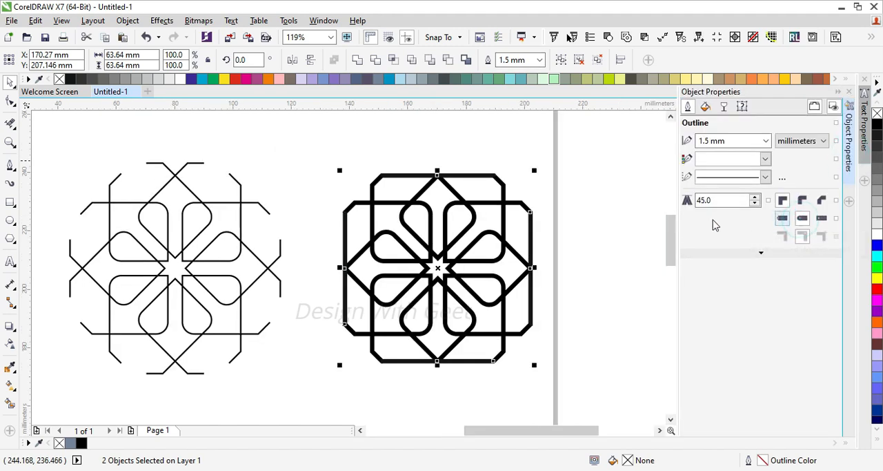
left_click_drag(576, 136, 286, 392)
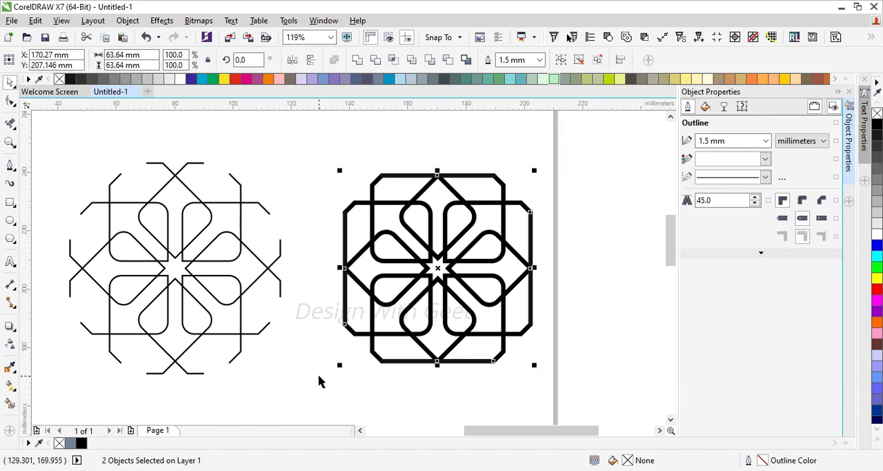
key("ctrl+g")
scroll(345, 194, "down", 2)
scroll(228, 203, "up", 2)
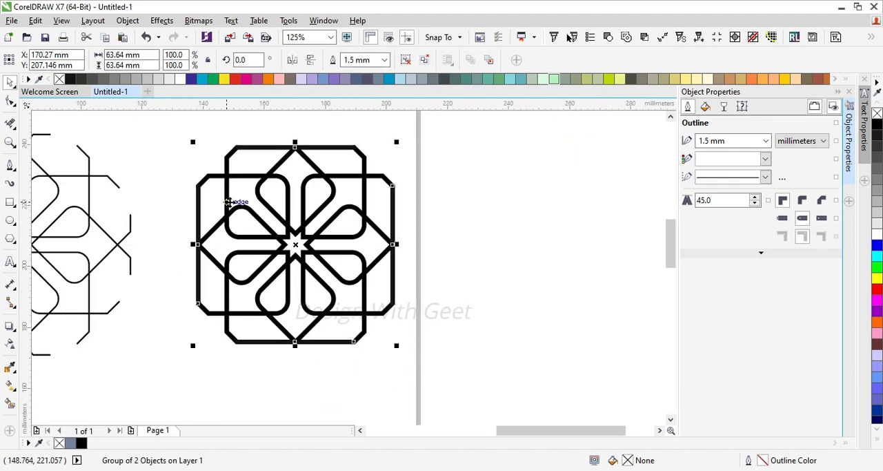
Place a copy of the motif edge to edge on its right side and repeat it to form a row of five
left_click_drag(198, 185, 392, 187)
scroll(392, 188, "down", 4)
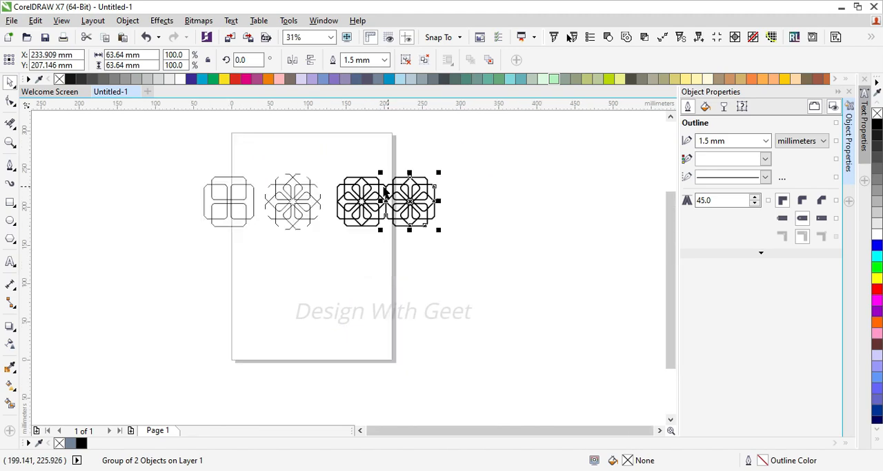
key("ctrl+r")
key("ctrl+r")
key("ctrl+r")
Select all five motifs in the row and move them off the page to its right side
left_click_drag(622, 143, 336, 261)
left_click_drag(372, 205, 450, 206)
scroll(450, 179, "up", 2)
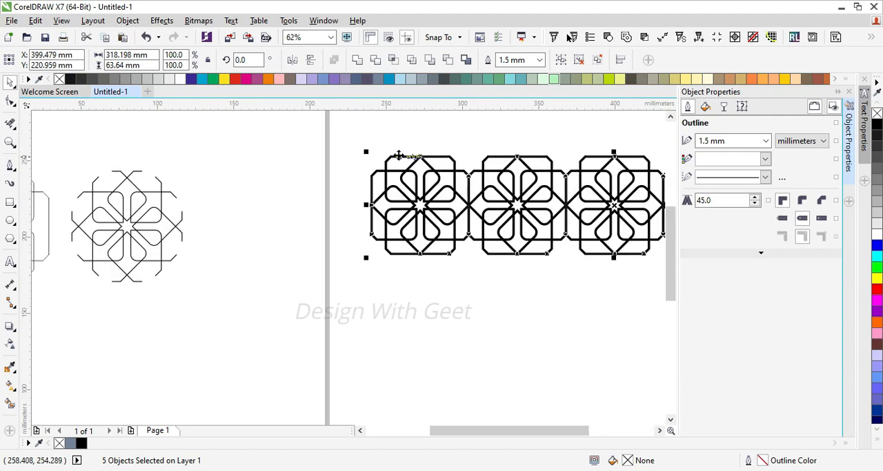
Place a copy of the motif row edge to edge directly below it and repeat it to form five rows
left_click_drag(392, 156, 414, 261)
right_click(389, 254)
left_click_drag(392, 257, 390, 255)
key("ctrl+r")
key("ctrl+r")
key("ctrl+r")
scroll(331, 172, "down", 1)
scroll(331, 172, "down", 1)
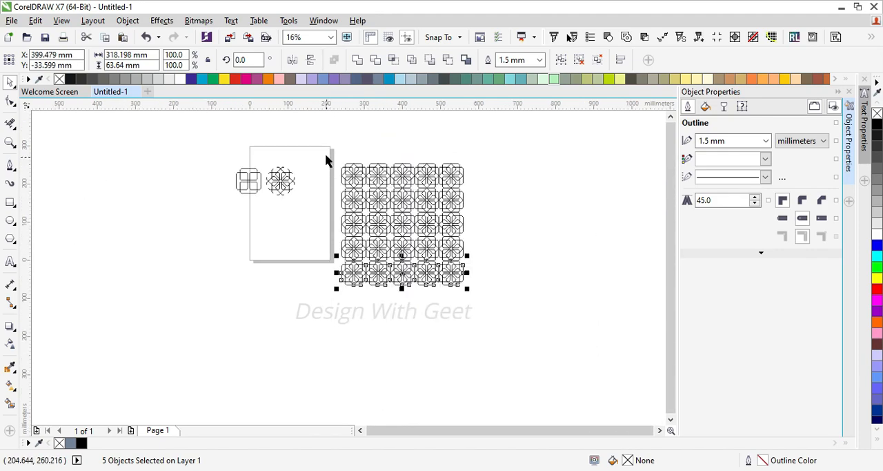
Group all 25 motifs and add a rectangle that exactly encloses the group
left_click_drag(325, 148, 509, 318)
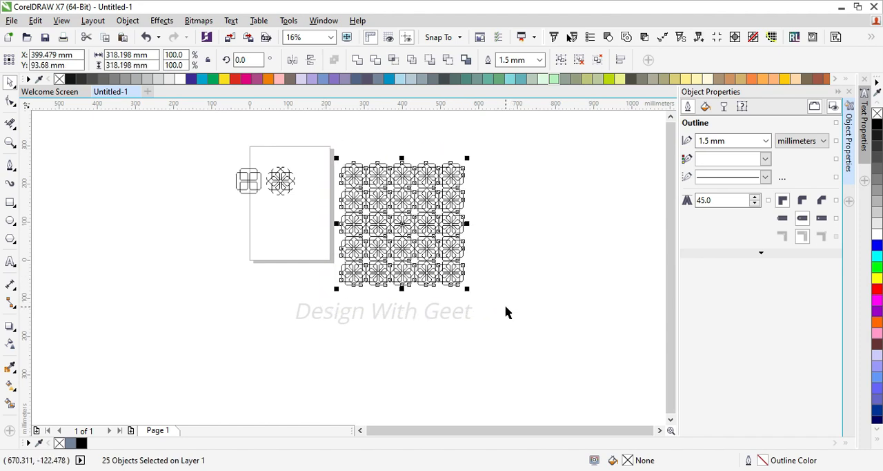
key("ctrl+g")
scroll(373, 181, "up", 1)
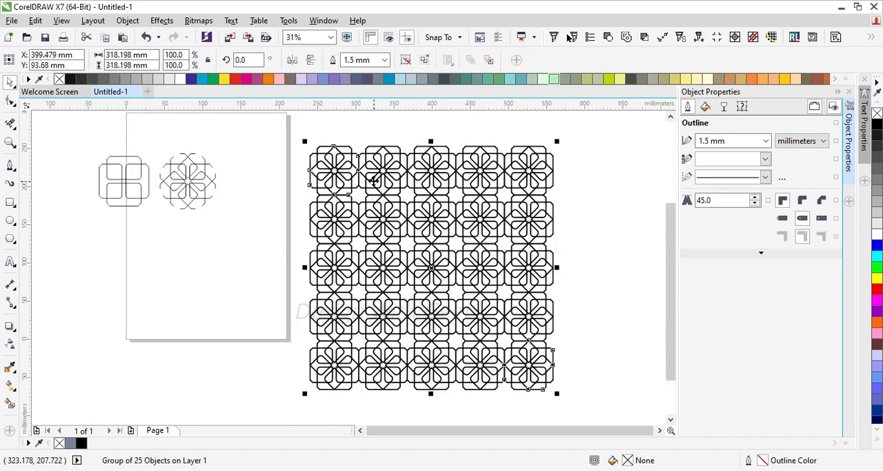
double_click(11, 205, "shift")
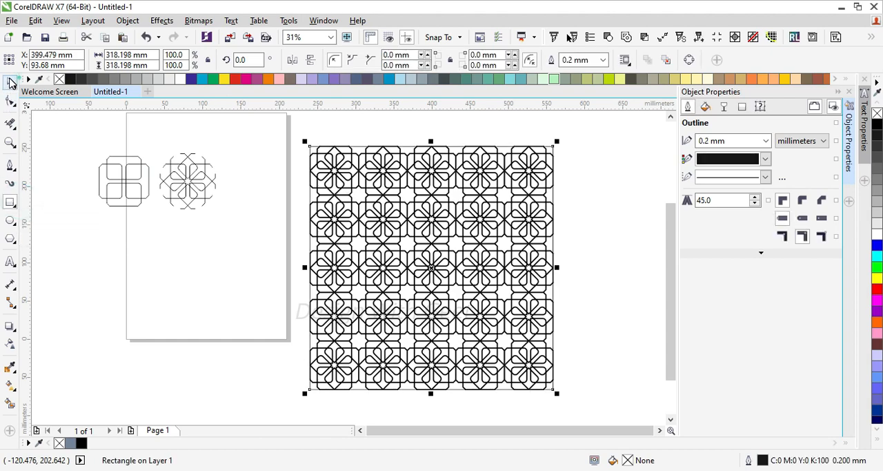
left_click(11, 83)
left_click(286, 134)
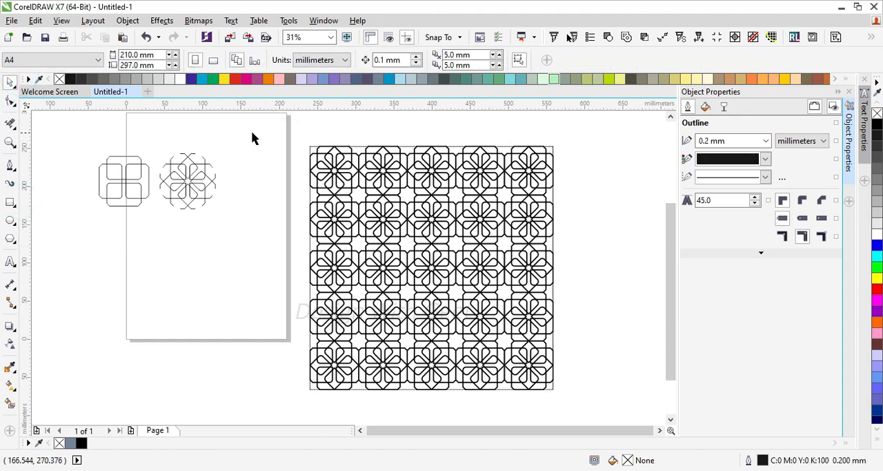
Fill the enclosing rectangle with light yellow (C:0 M:0 Y:60 K:0) and send it behind the pattern
scroll(331, 154, "up", 5)
left_click(254, 127)
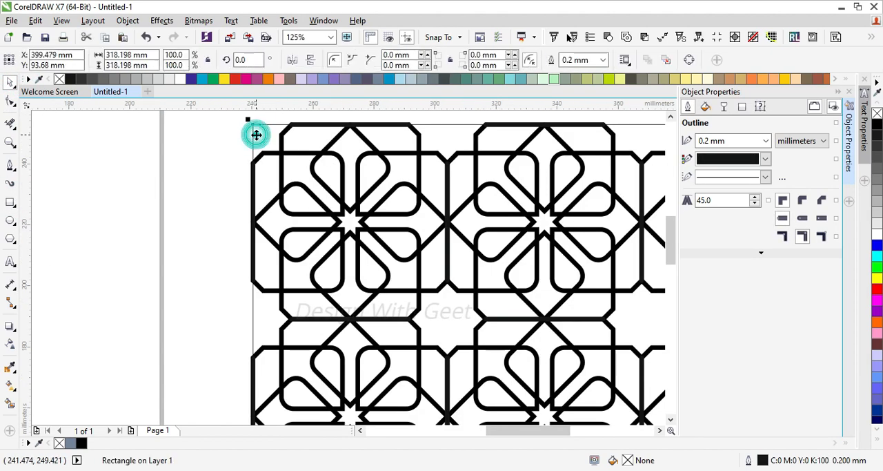
left_click(691, 78)
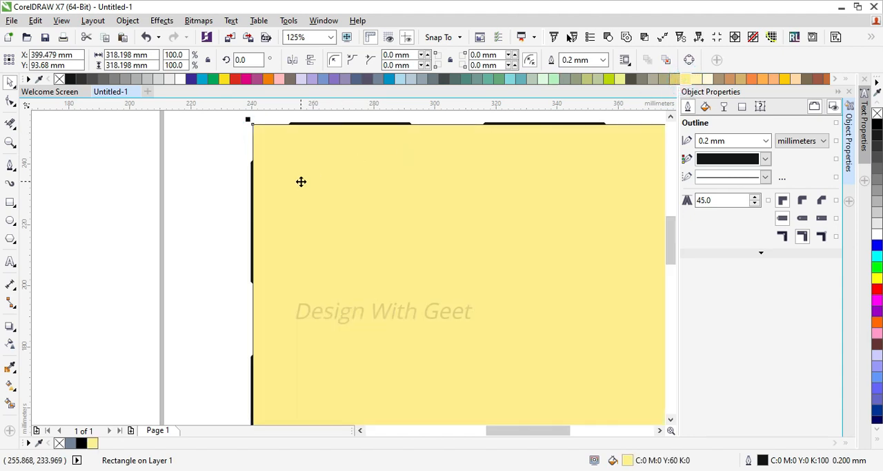
key("shift+Page_Down")
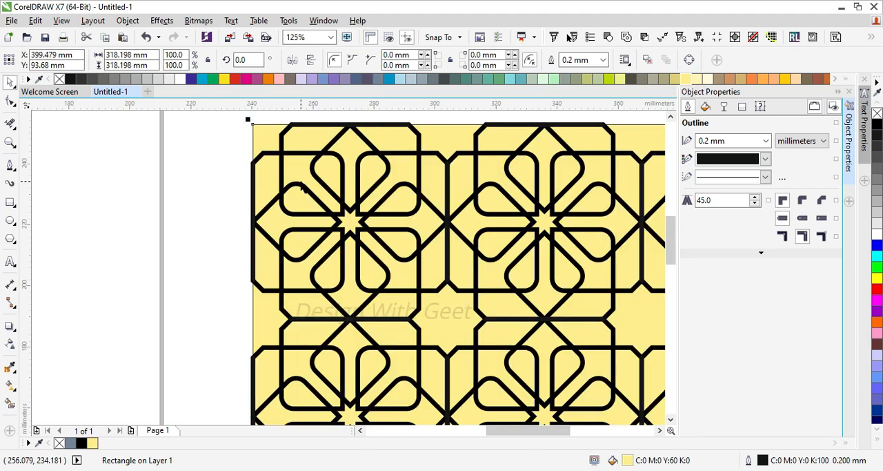
Set the outline width of the yellow background rectangle to 2.5 mm
left_click(602, 61)
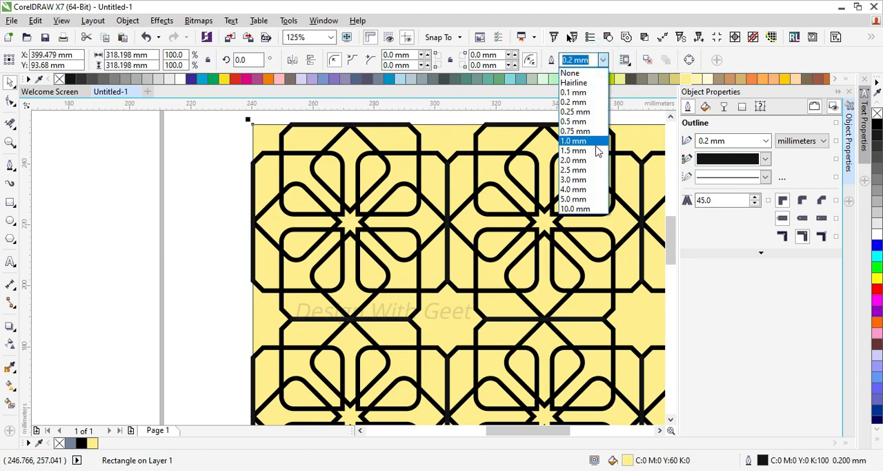
left_click(596, 169)
left_click(238, 171)
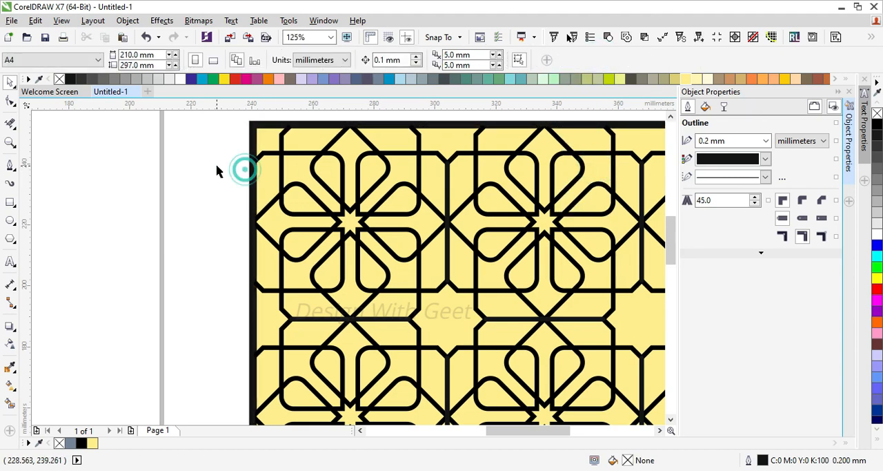
left_click(251, 130)
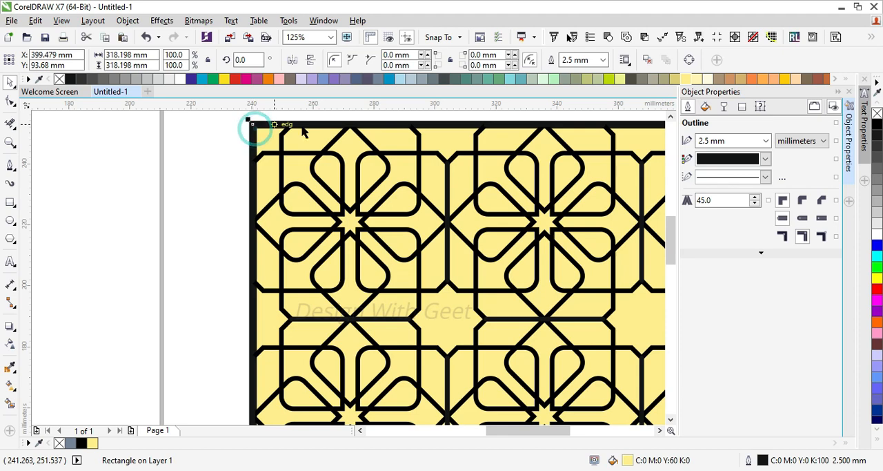
Color the outlines of the pattern group and the background rectangle orange (C:0 M:60 Y:80 K:0)
left_click(268, 158)
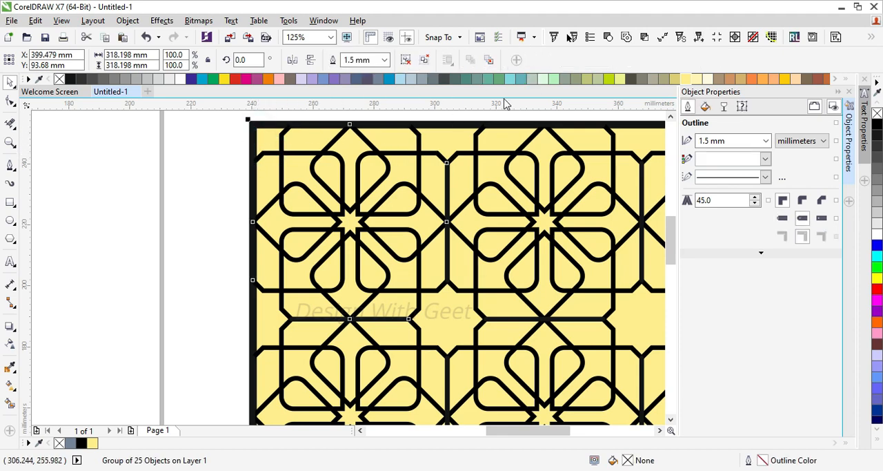
right_click(785, 80)
right_click(752, 80)
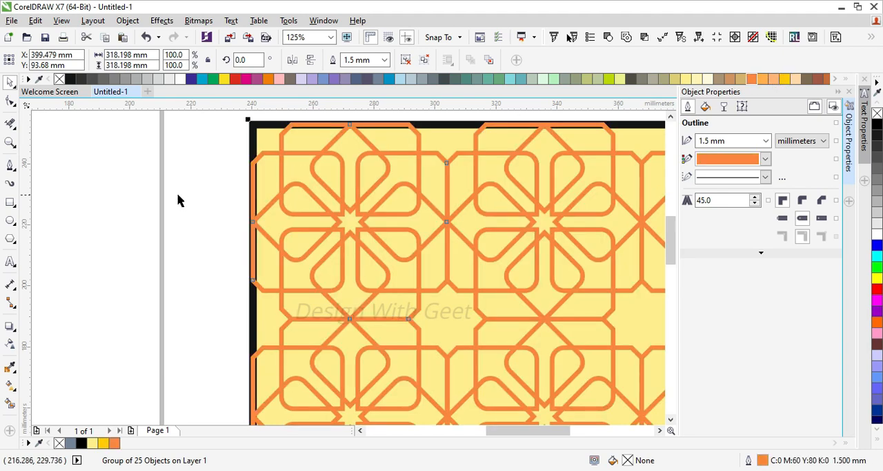
left_click(250, 127)
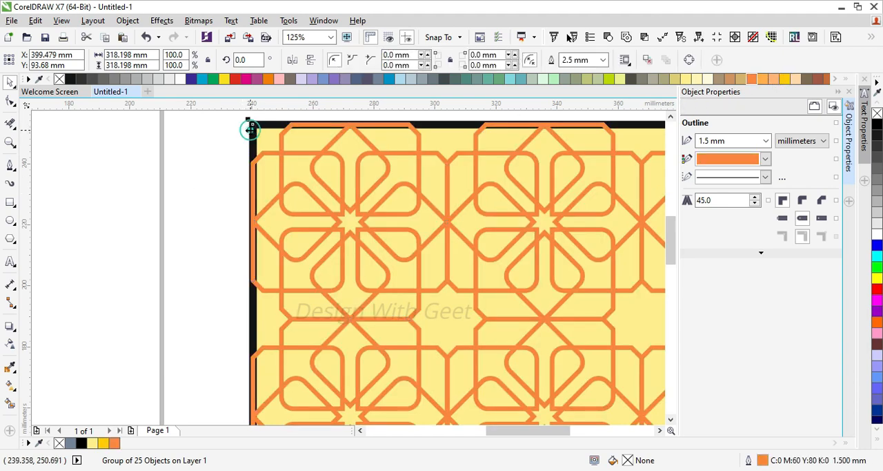
right_click(755, 82)
scroll(276, 159, "down", 4)
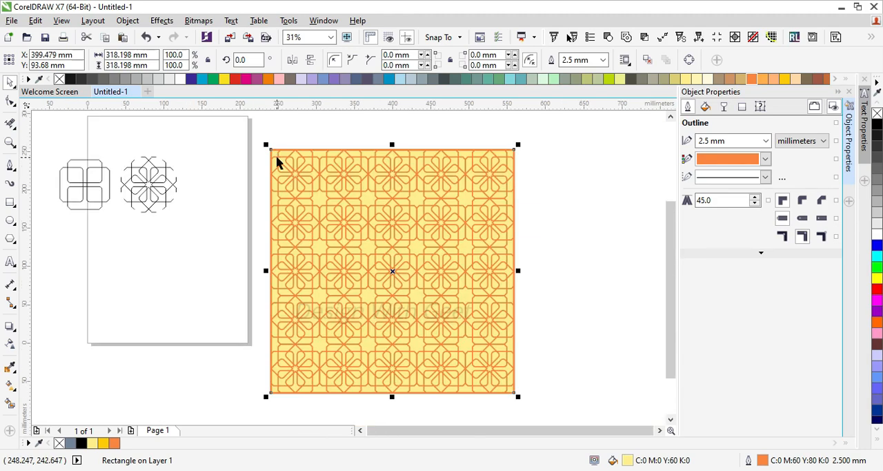
Select the pattern with its background, fit both in the view and show the finished design in full-screen preview
left_click_drag(246, 136, 558, 418)
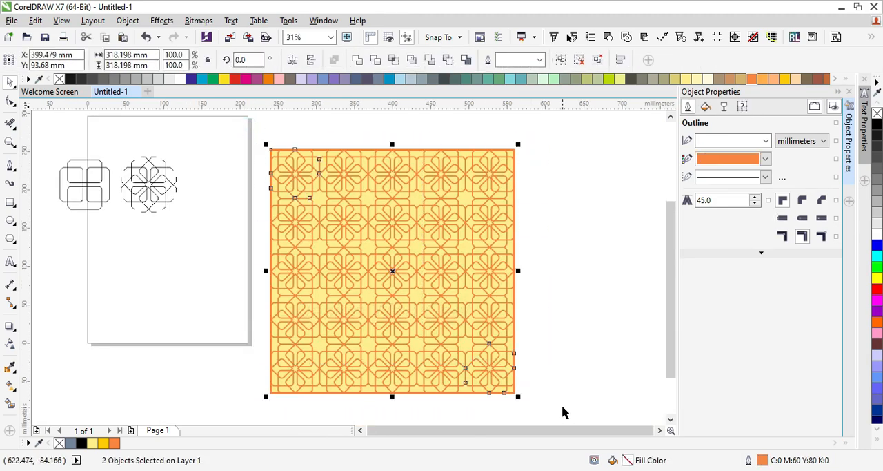
key("shift+F2")
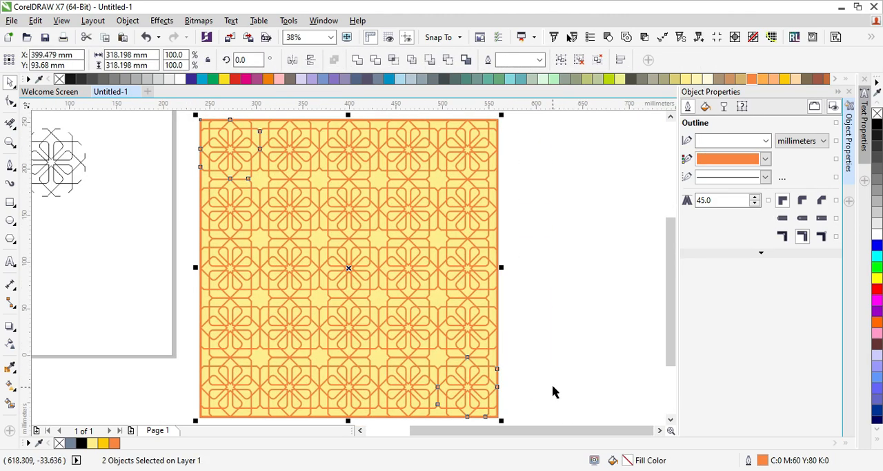
key("F9")
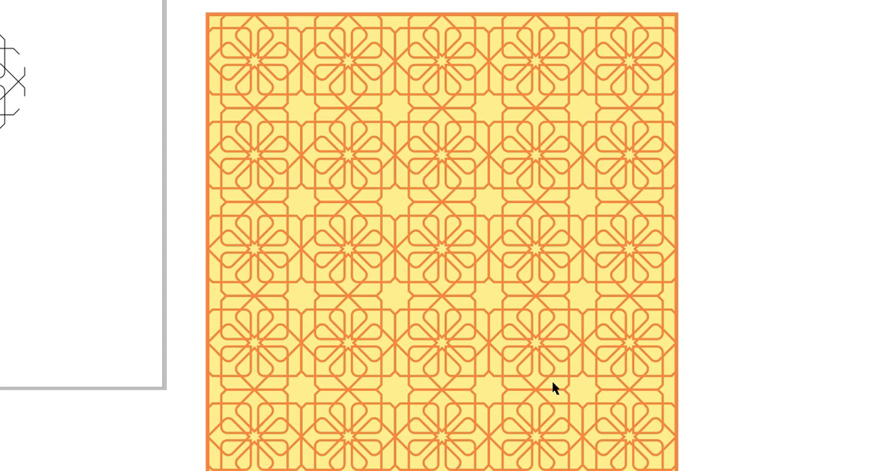